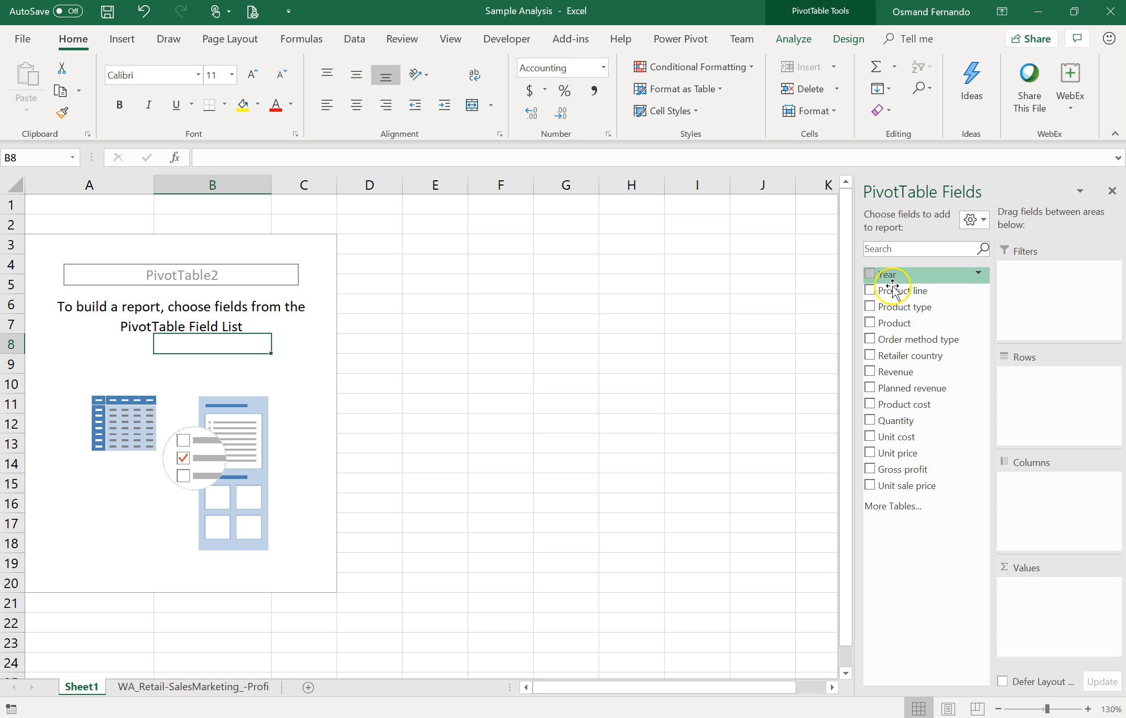
Step: Build the pivot table with Revenue as the summed value and Year as the row field
{"action": "left_click_drag", "start_coordinate": [898, 374], "coordinate": [1057, 611]}
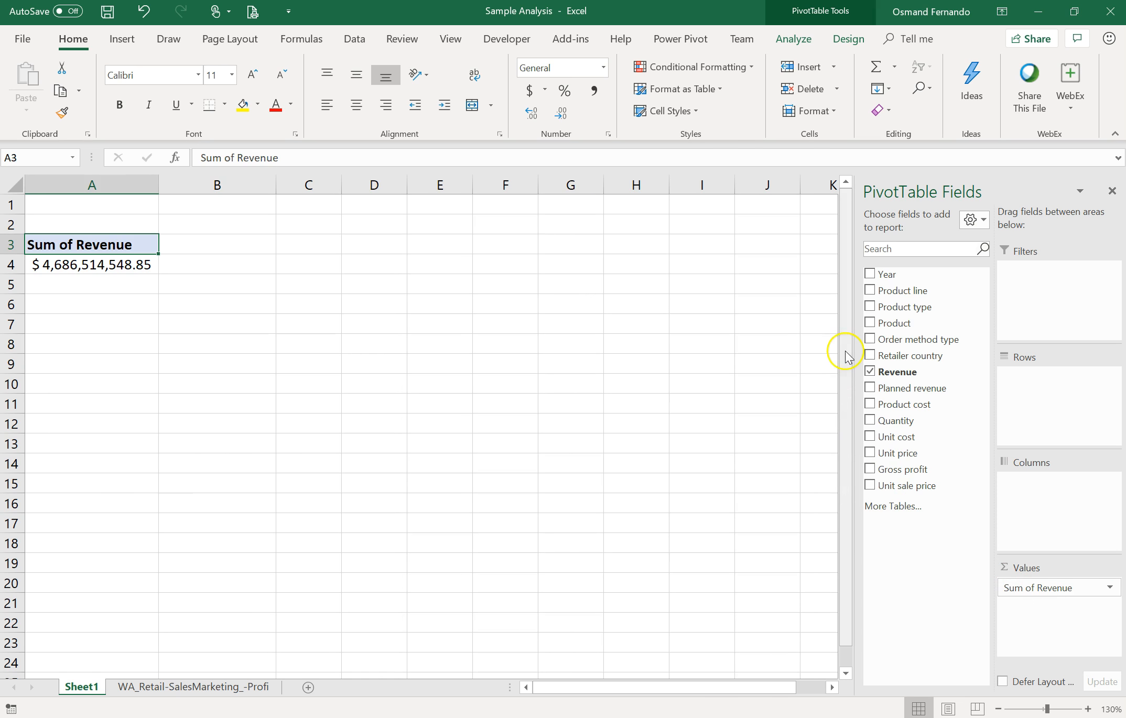
{"action": "left_click_drag", "start_coordinate": [901, 278], "coordinate": [1058, 402]}
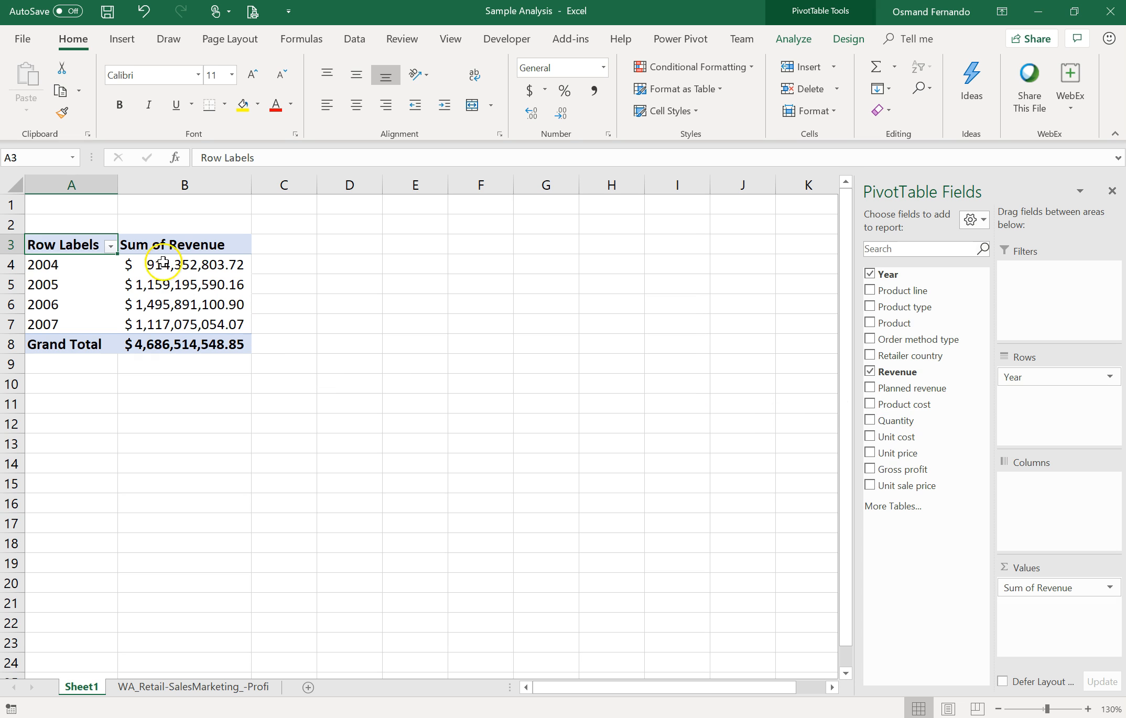
Step: Select the year labels and open the Row Labels filter list to review the years, closing it with OK
{"action": "left_click_drag", "start_coordinate": [83, 266], "coordinate": [83, 316]}
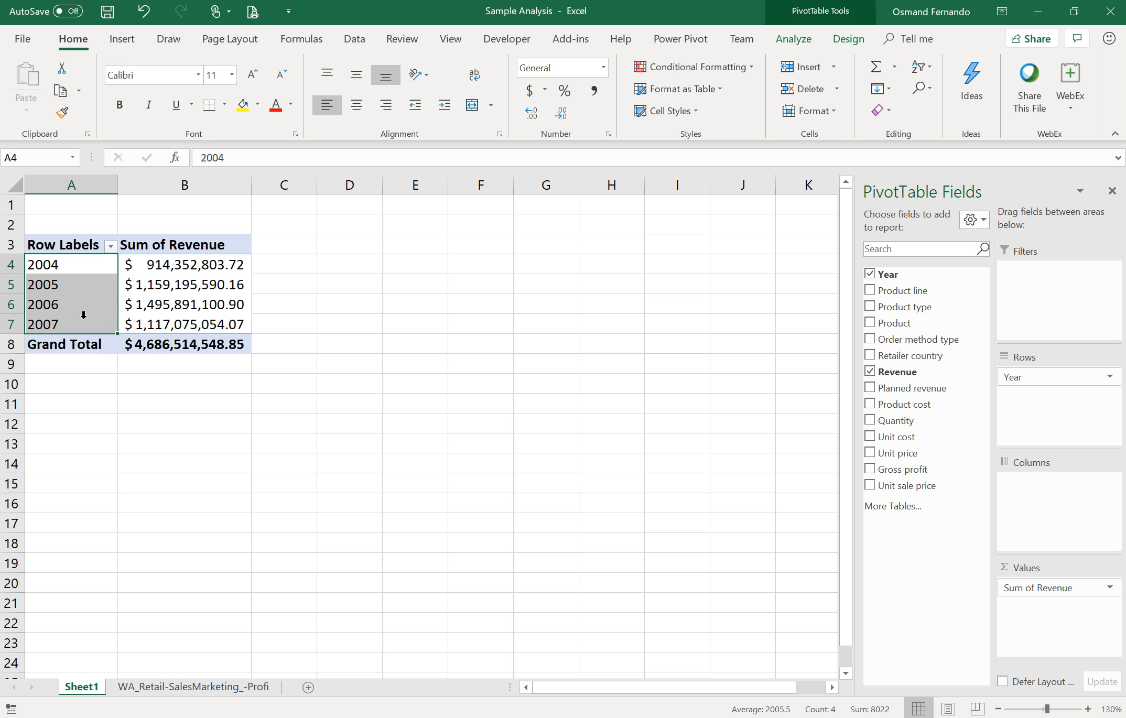
{"action": "left_click", "coordinate": [110, 246]}
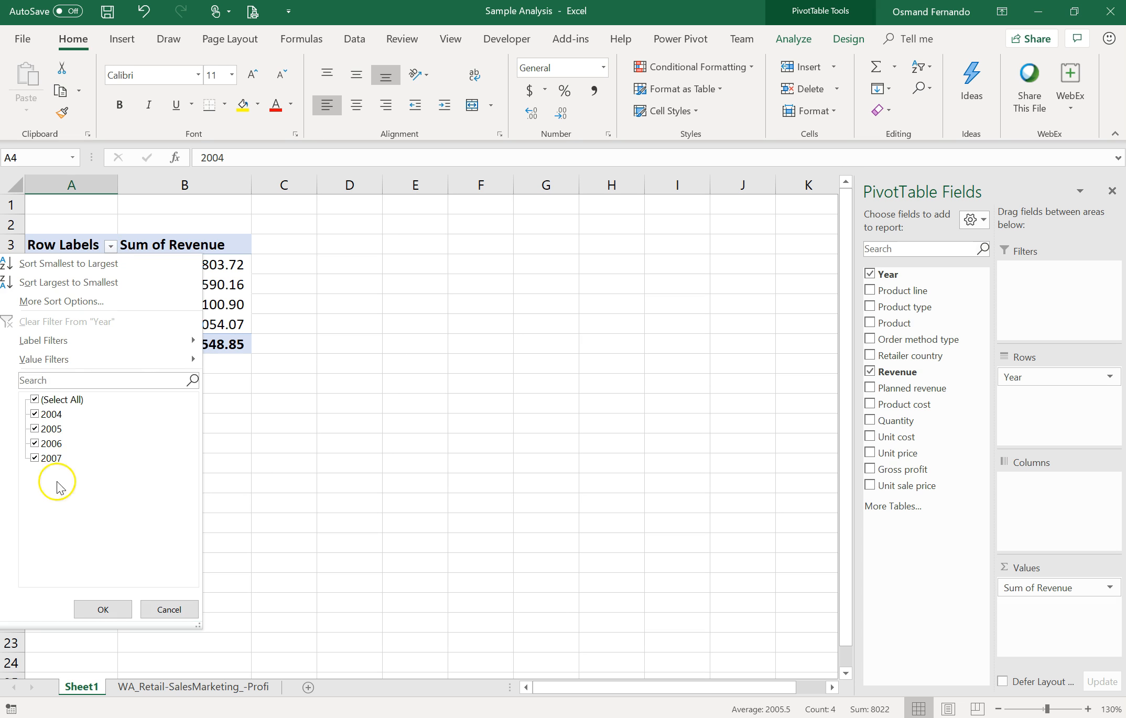
{"action": "left_click", "coordinate": [101, 610]}
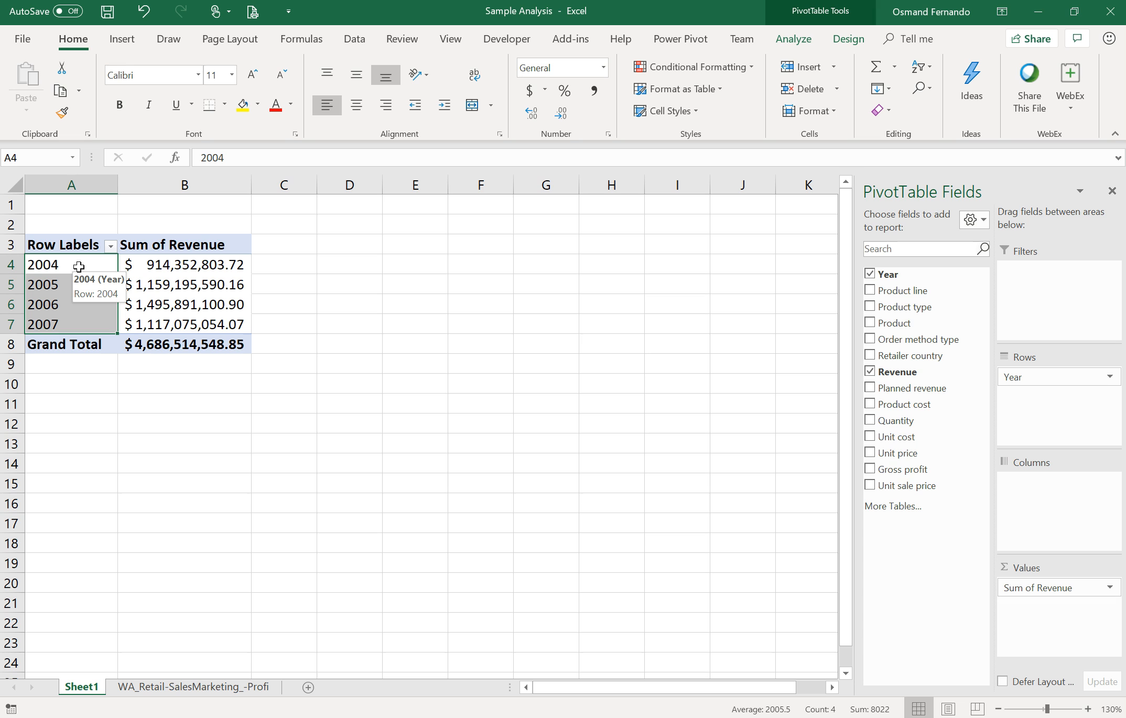
Step: Select and examine the year labels and revenue cells of the pivot table
{"action": "key", "text": "Right"}
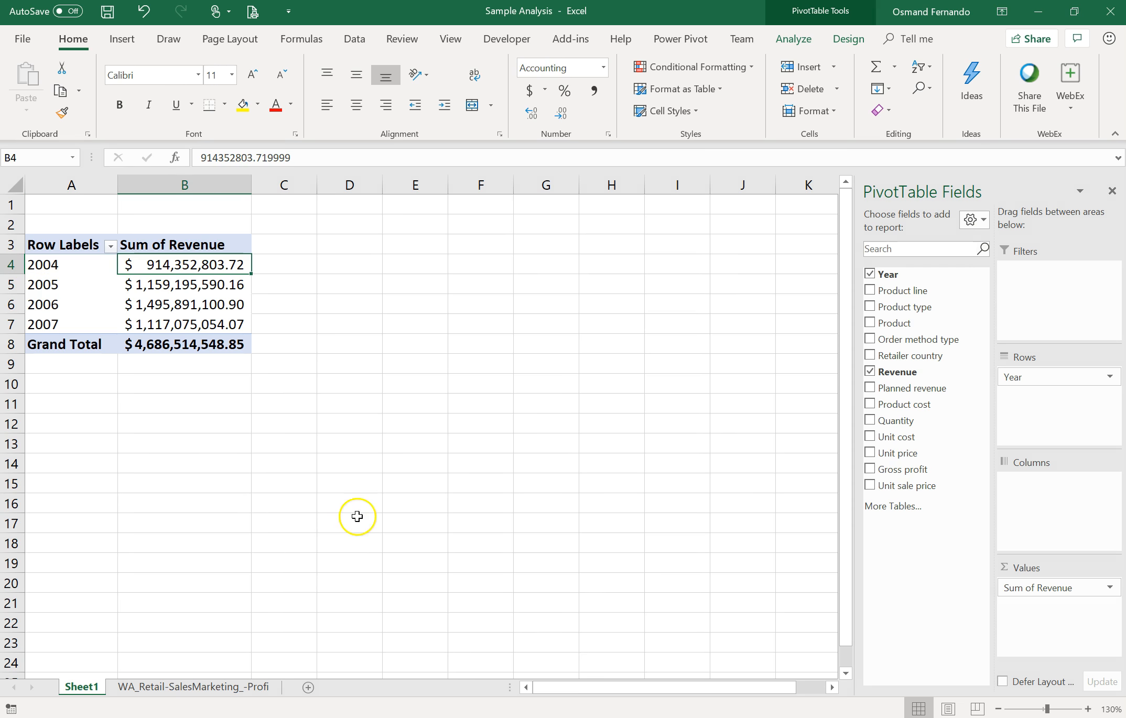
{"action": "left_click_drag", "start_coordinate": [199, 245], "coordinate": [200, 330]}
{"action": "left_click_drag", "start_coordinate": [94, 264], "coordinate": [87, 324]}
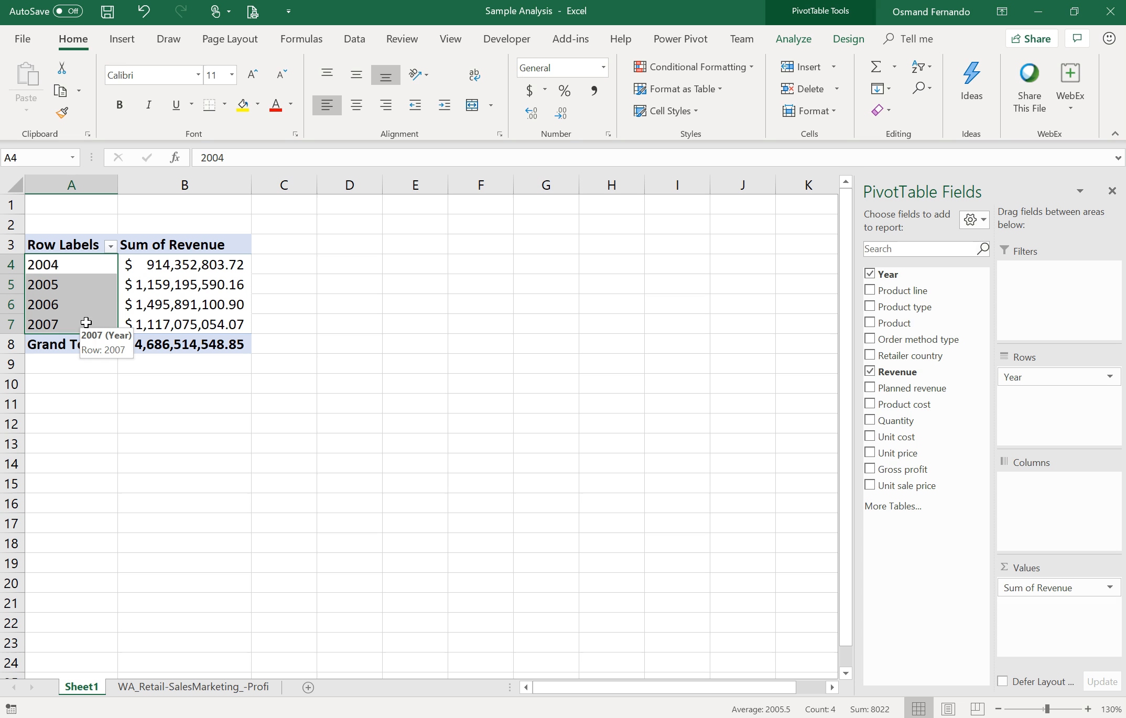
{"action": "left_click_drag", "start_coordinate": [907, 389], "coordinate": [223, 326]}
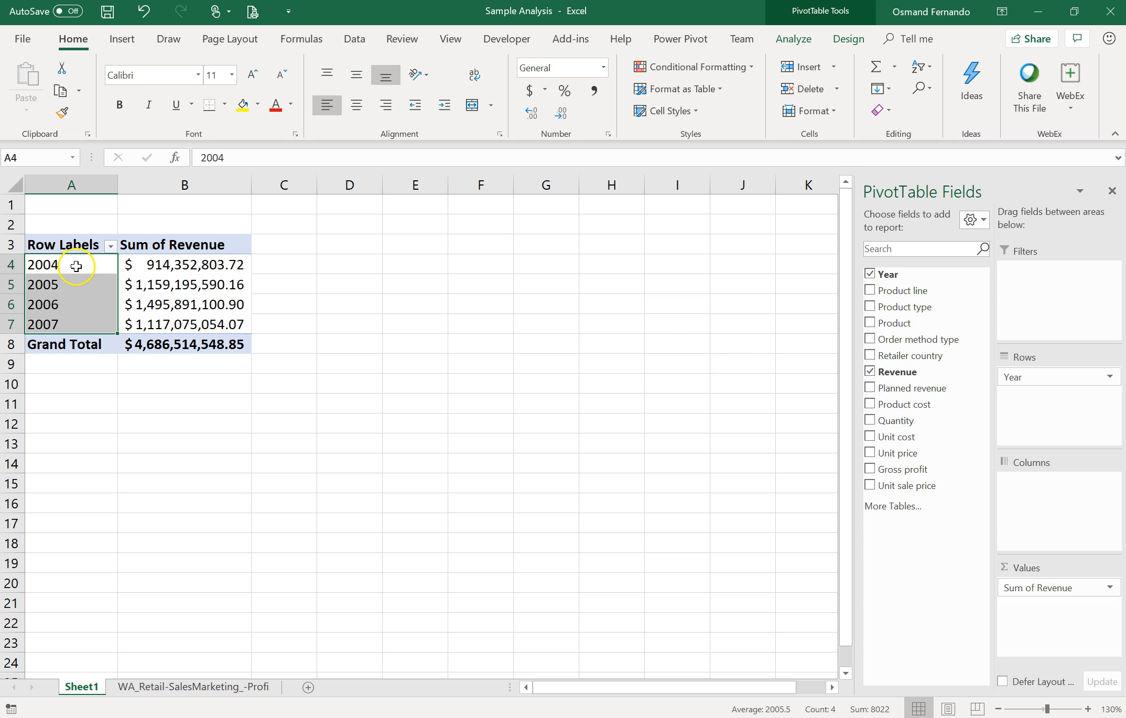
{"action": "left_click_drag", "start_coordinate": [173, 245], "coordinate": [169, 330]}
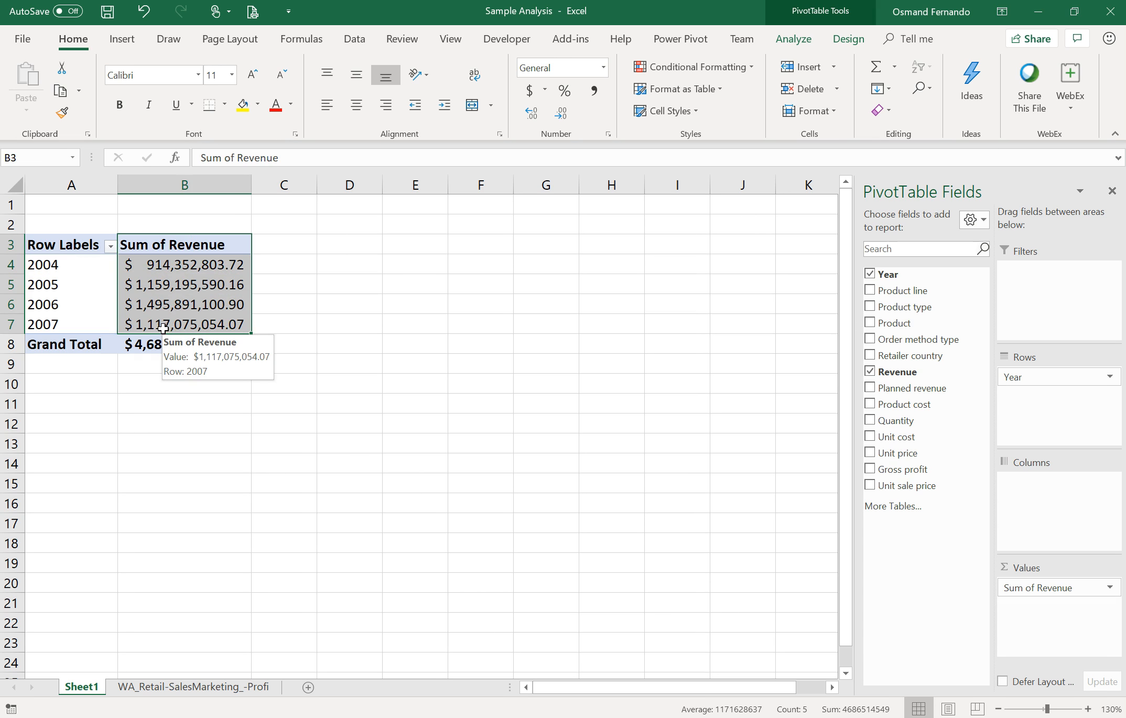
{"action": "left_click", "coordinate": [402, 325]}
{"action": "left_click", "coordinate": [152, 303]}
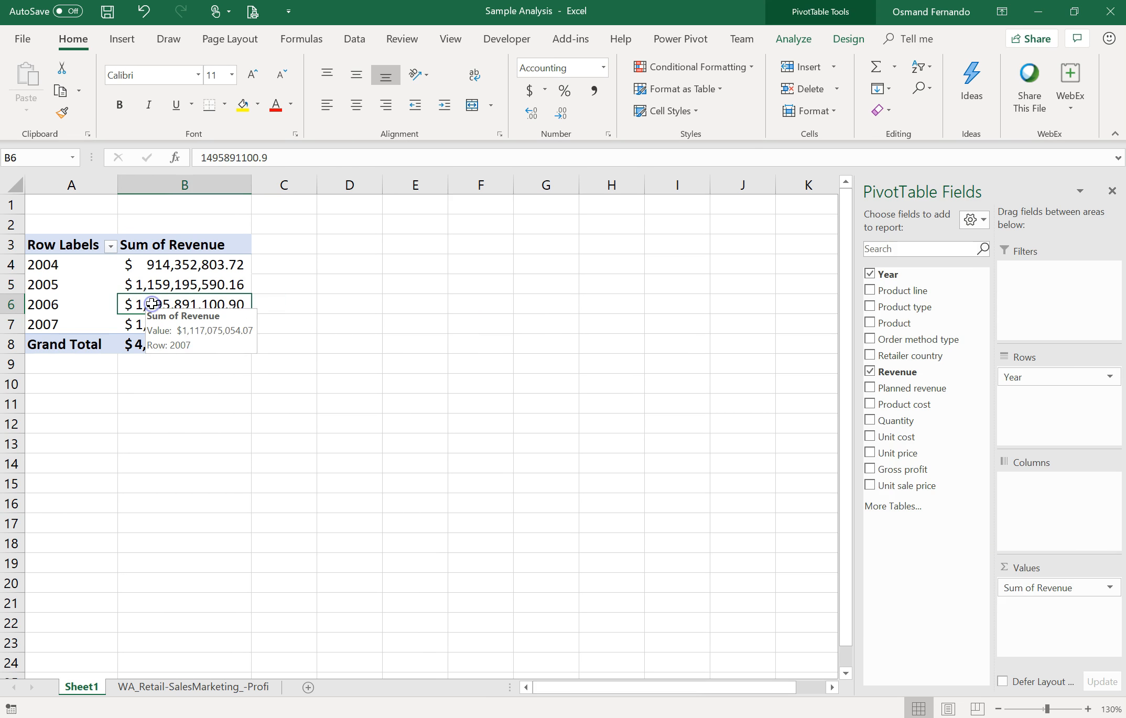
{"action": "left_click", "coordinate": [153, 296]}
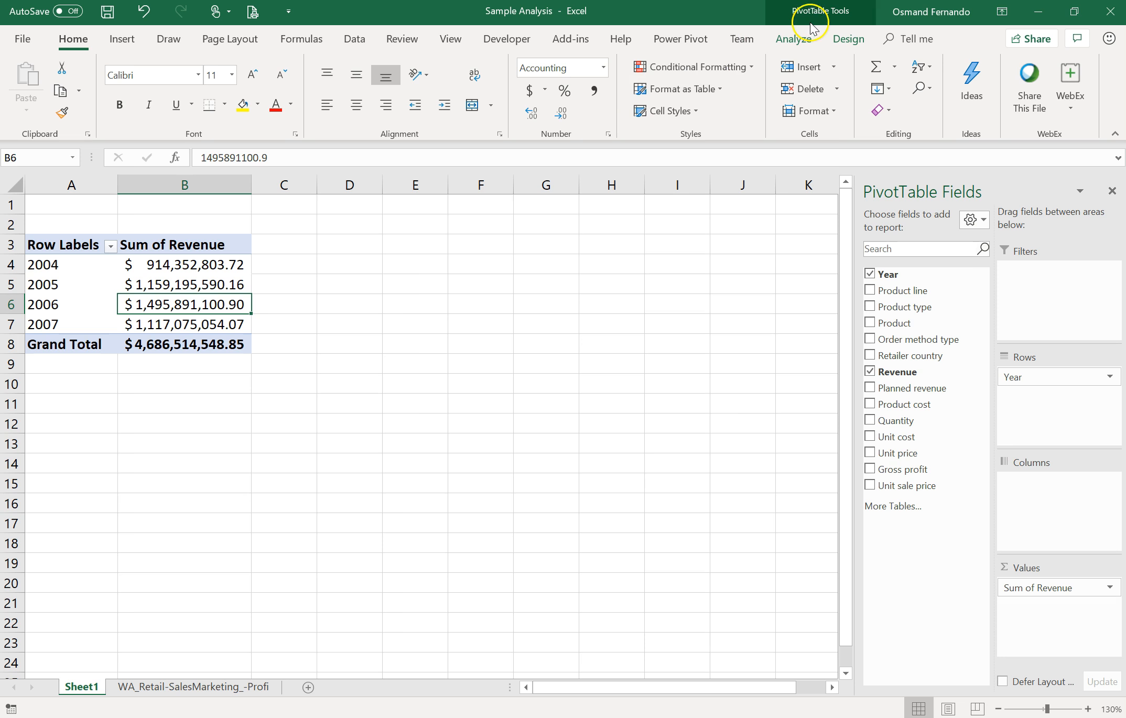
Step: Insert a slicer for the Product type field on the pivot table
{"action": "left_click", "coordinate": [790, 42]}
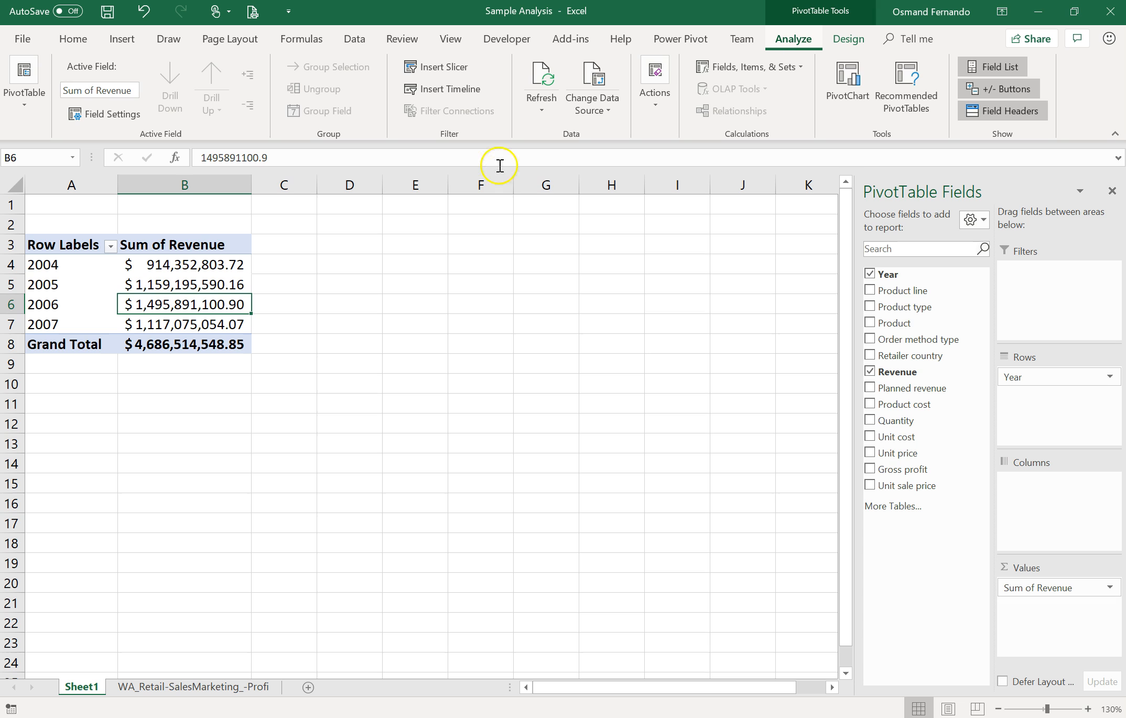
{"action": "left_click", "coordinate": [452, 136]}
{"action": "left_click", "coordinate": [447, 73]}
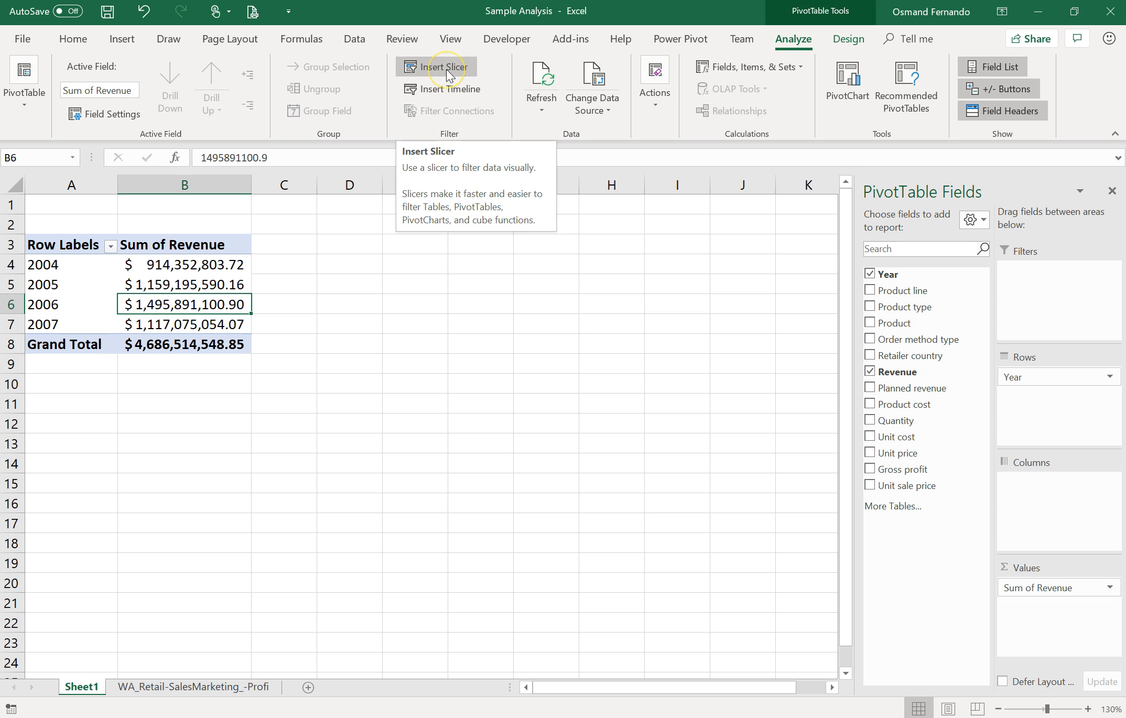
{"action": "left_click", "coordinate": [446, 70]}
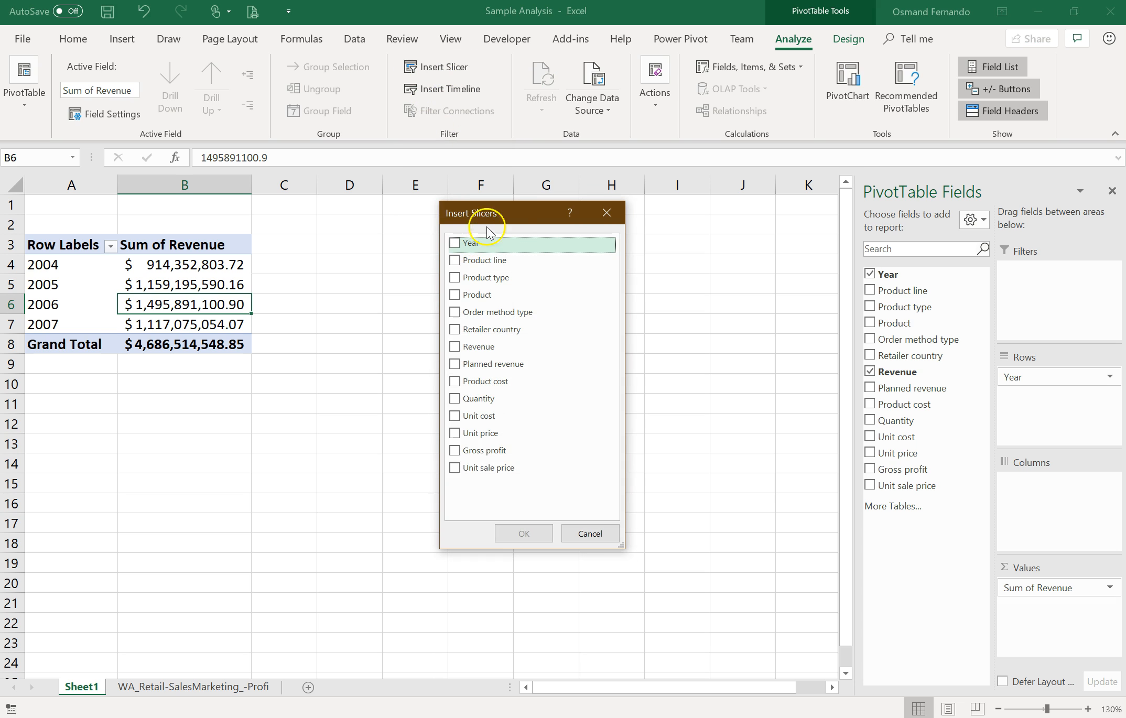
{"action": "left_click_drag", "start_coordinate": [510, 209], "coordinate": [576, 230]}
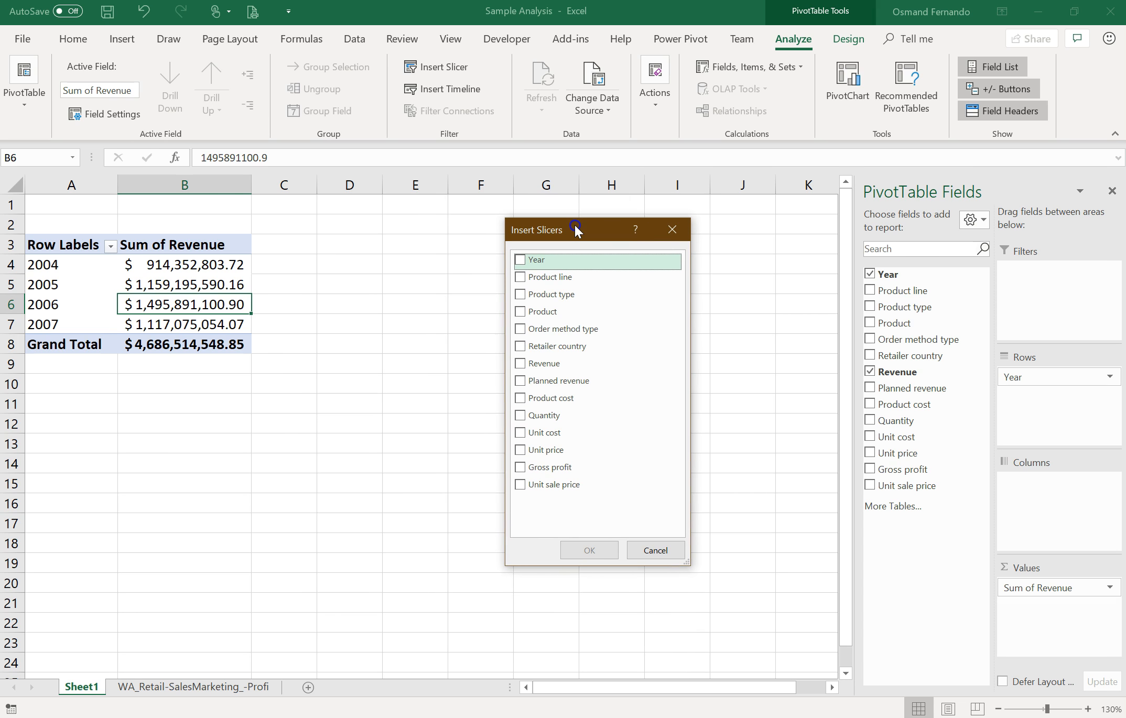
{"action": "left_click_drag", "start_coordinate": [575, 230], "coordinate": [534, 231]}
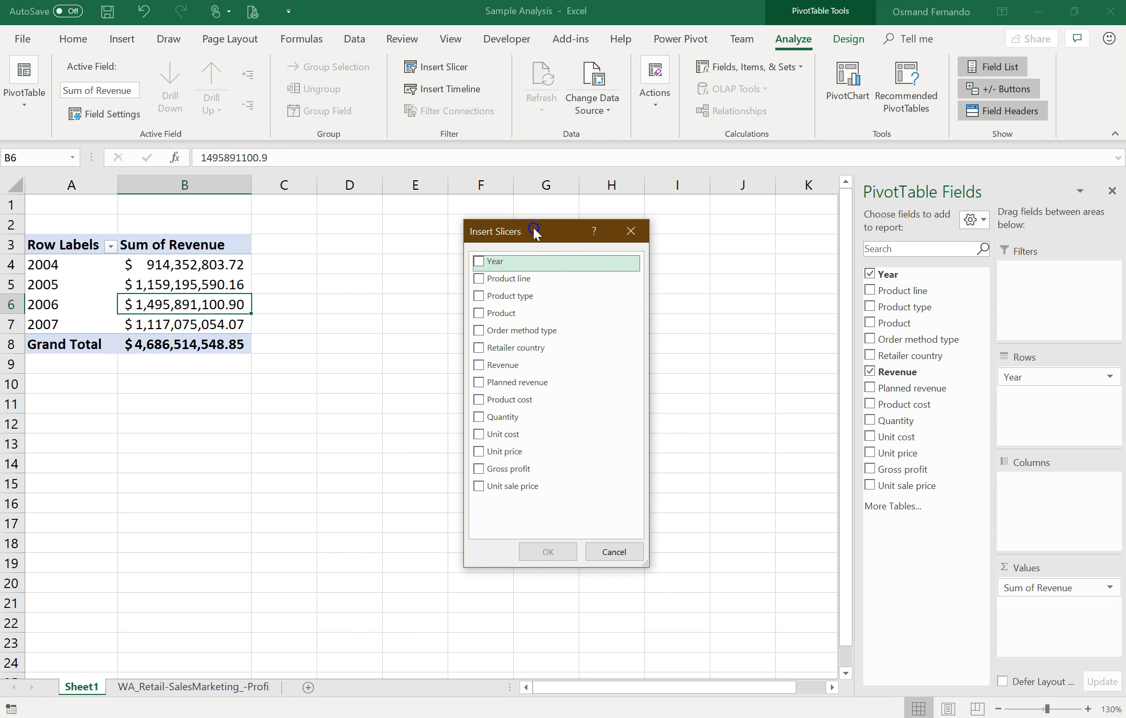
{"action": "left_click", "coordinate": [514, 297]}
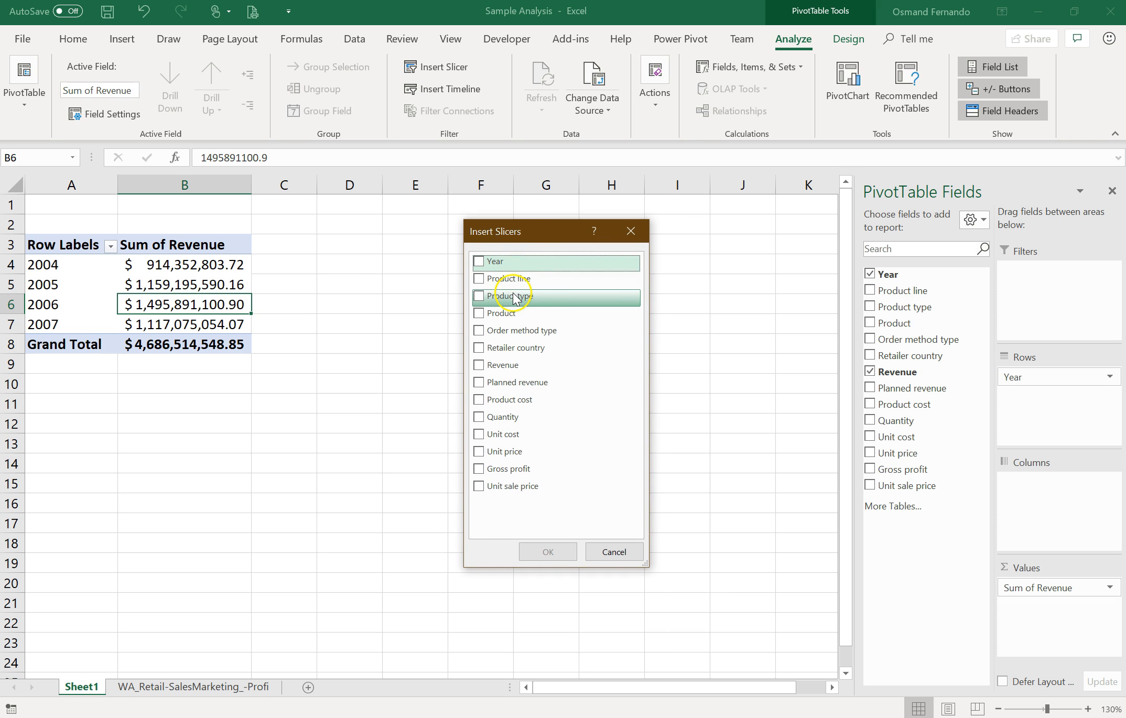
{"action": "left_click", "coordinate": [478, 297]}
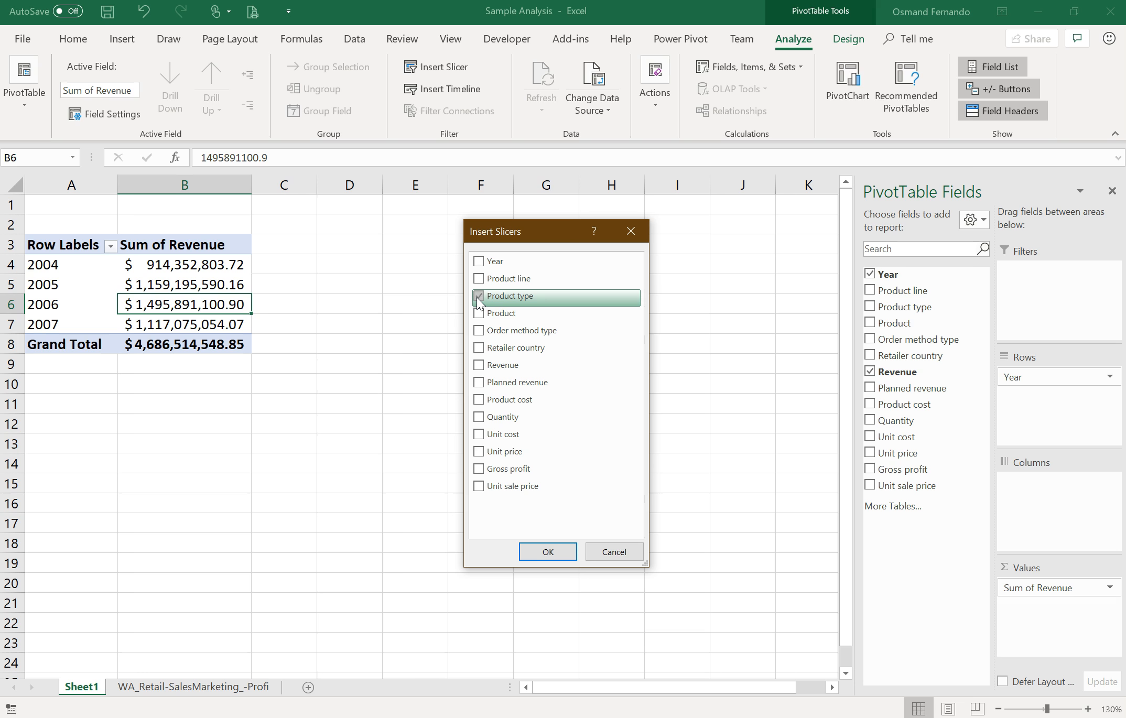
{"action": "left_click", "coordinate": [524, 551]}
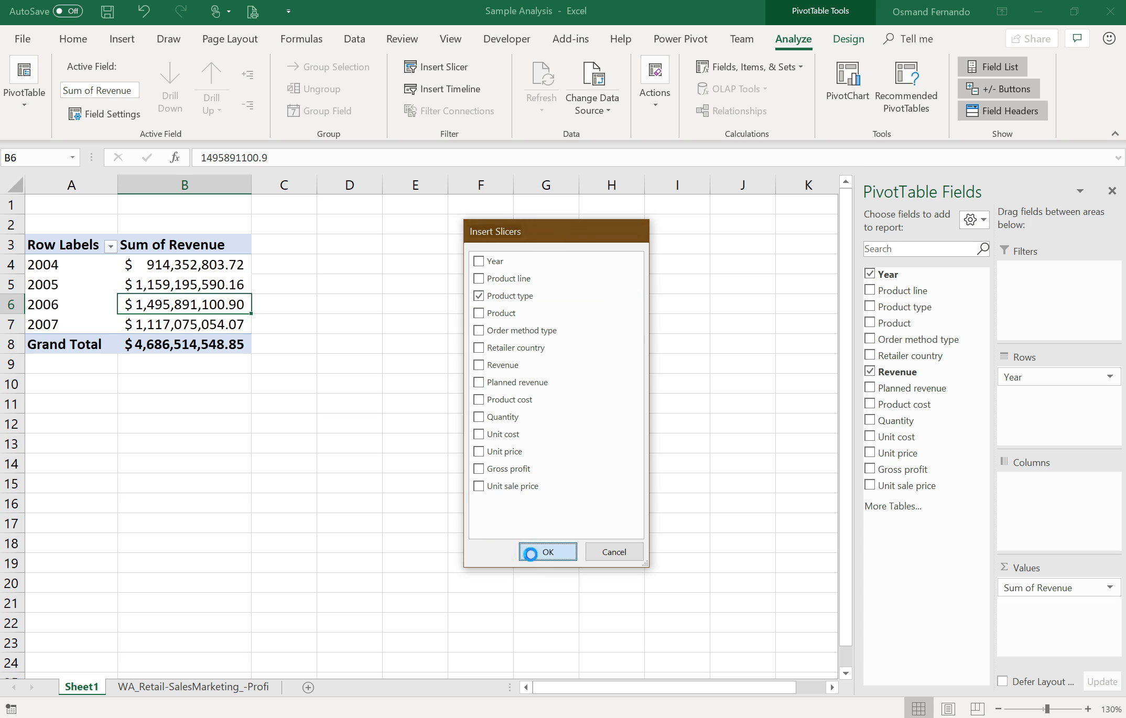
Step: Enlarge the Product type slicer to about 3.36 by 2.84 inches and move it beside the pivot table near column H
{"action": "left_click_drag", "start_coordinate": [525, 402], "coordinate": [522, 524]}
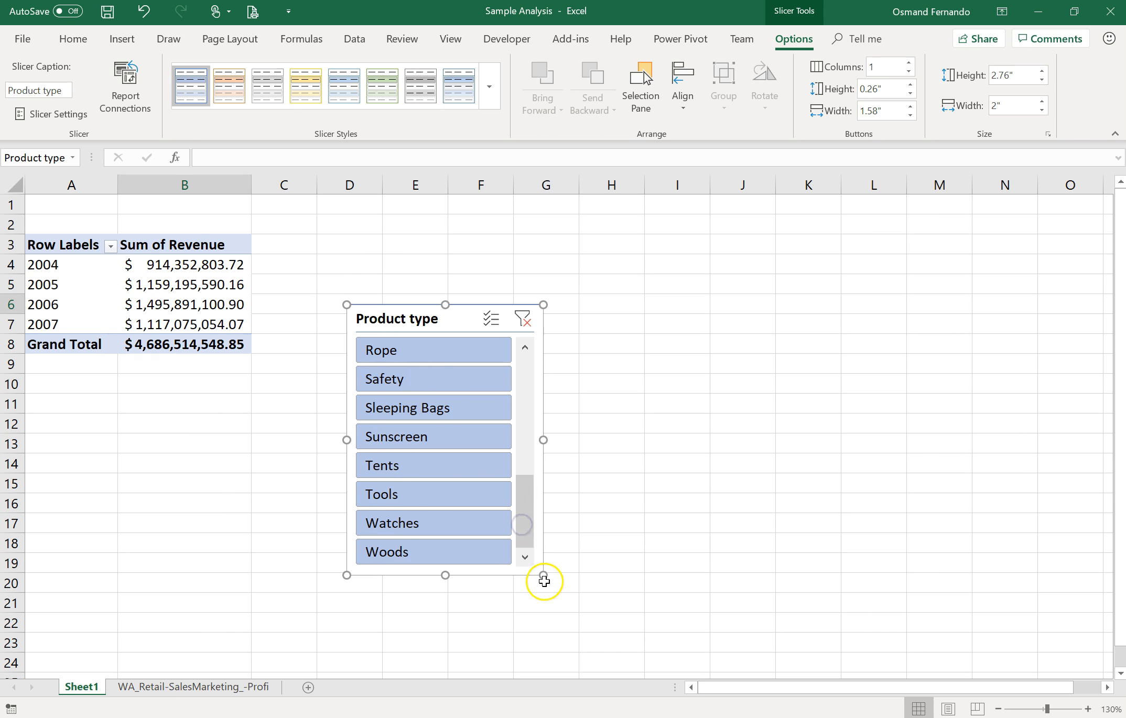
{"action": "left_click_drag", "start_coordinate": [544, 575], "coordinate": [624, 634]}
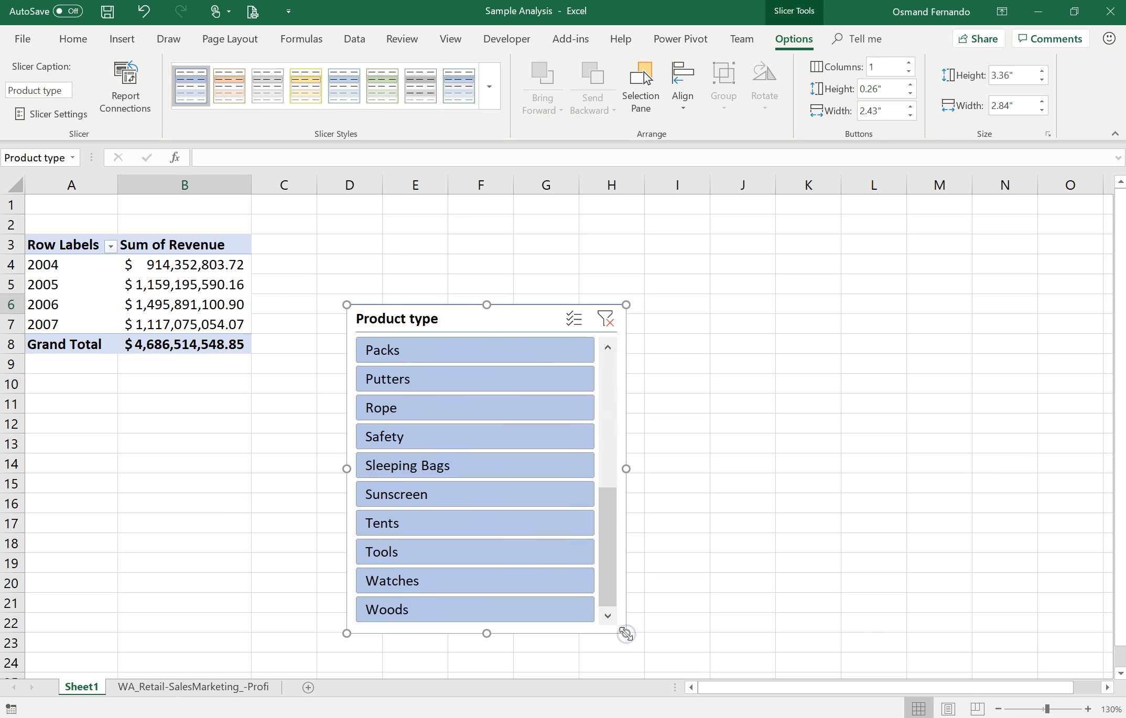
{"action": "left_click_drag", "start_coordinate": [508, 320], "coordinate": [730, 216]}
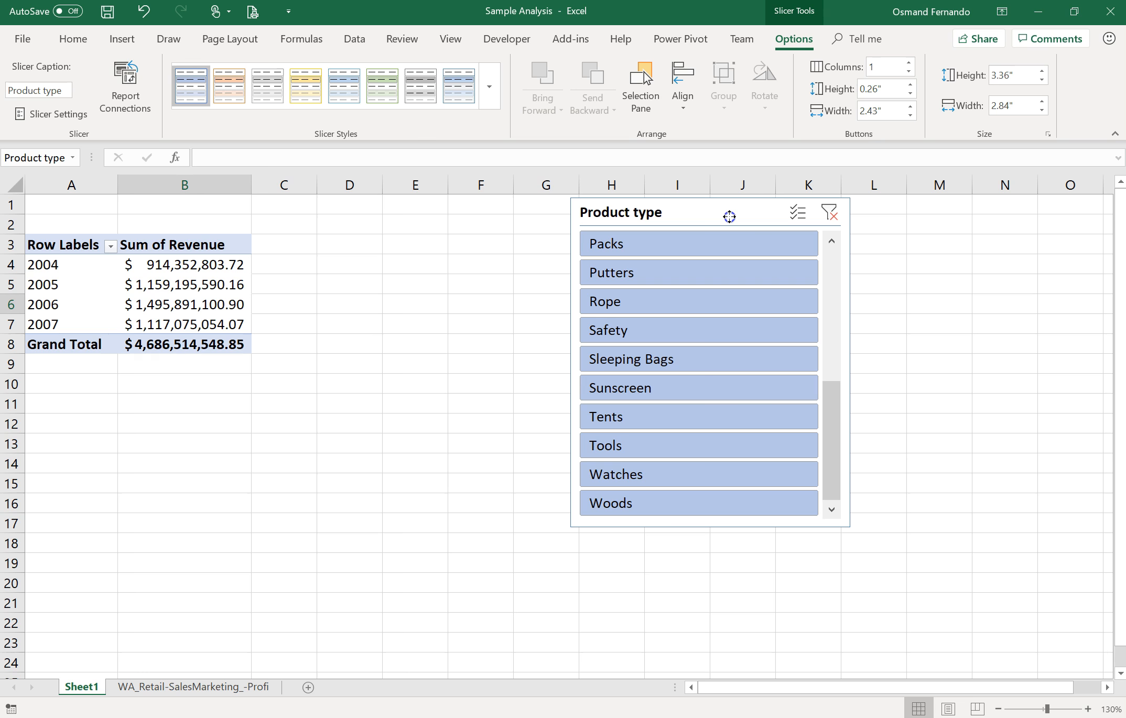
{"action": "left_click_drag", "start_coordinate": [729, 217], "coordinate": [729, 216]}
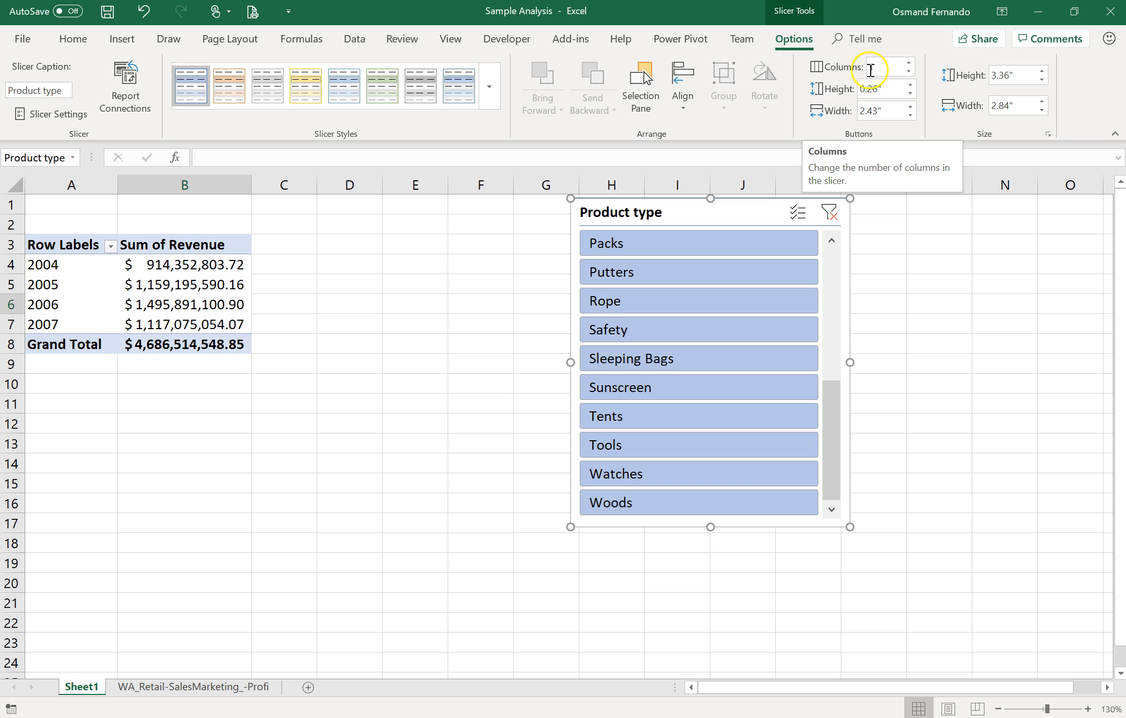
Step: Set the slicer to 3 button columns and shorten it to about 2.49 inches high
{"action": "left_click", "coordinate": [911, 63]}
{"action": "left_click", "coordinate": [911, 63]}
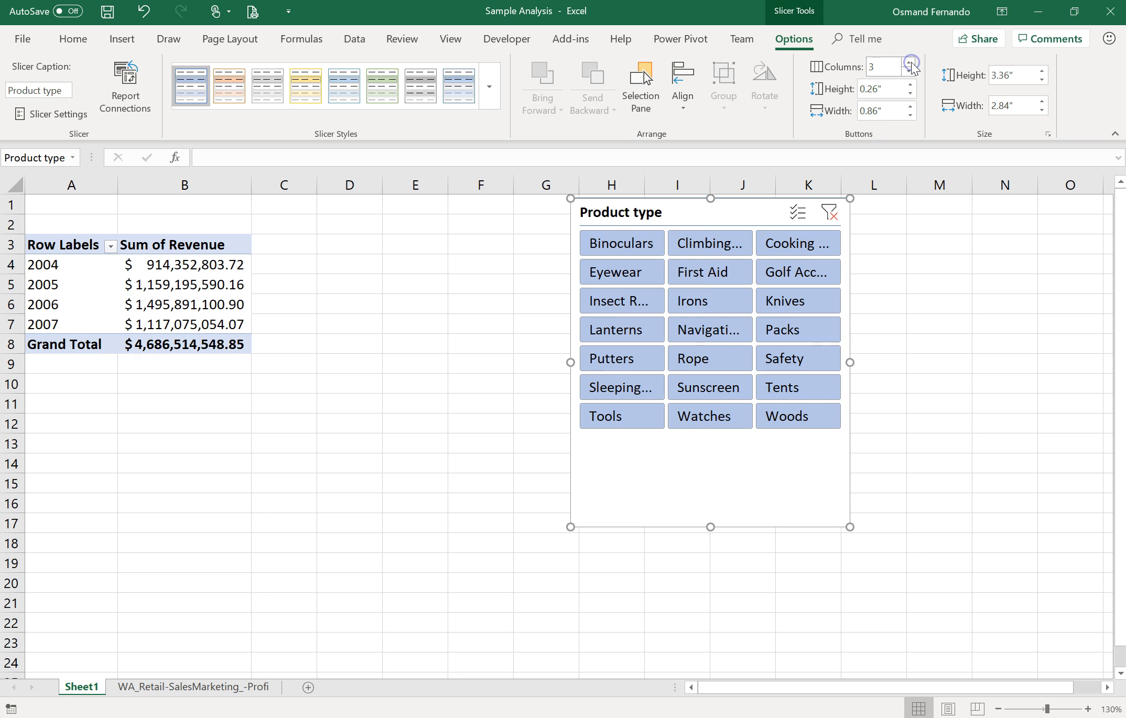
{"action": "left_click_drag", "start_coordinate": [704, 526], "coordinate": [722, 443]}
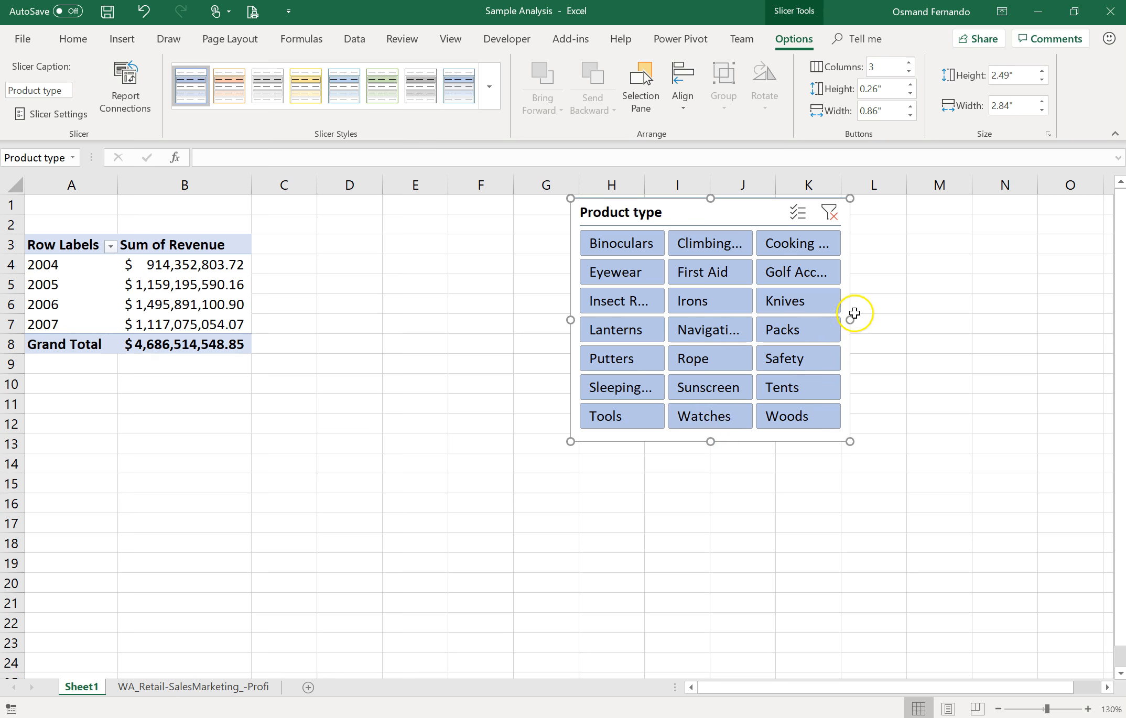
Step: Widen the slicer to about 3.57 inches and move it over columns J to N
{"action": "left_click_drag", "start_coordinate": [851, 320], "coordinate": [922, 321]}
{"action": "left_click_drag", "start_coordinate": [768, 210], "coordinate": [897, 209]}
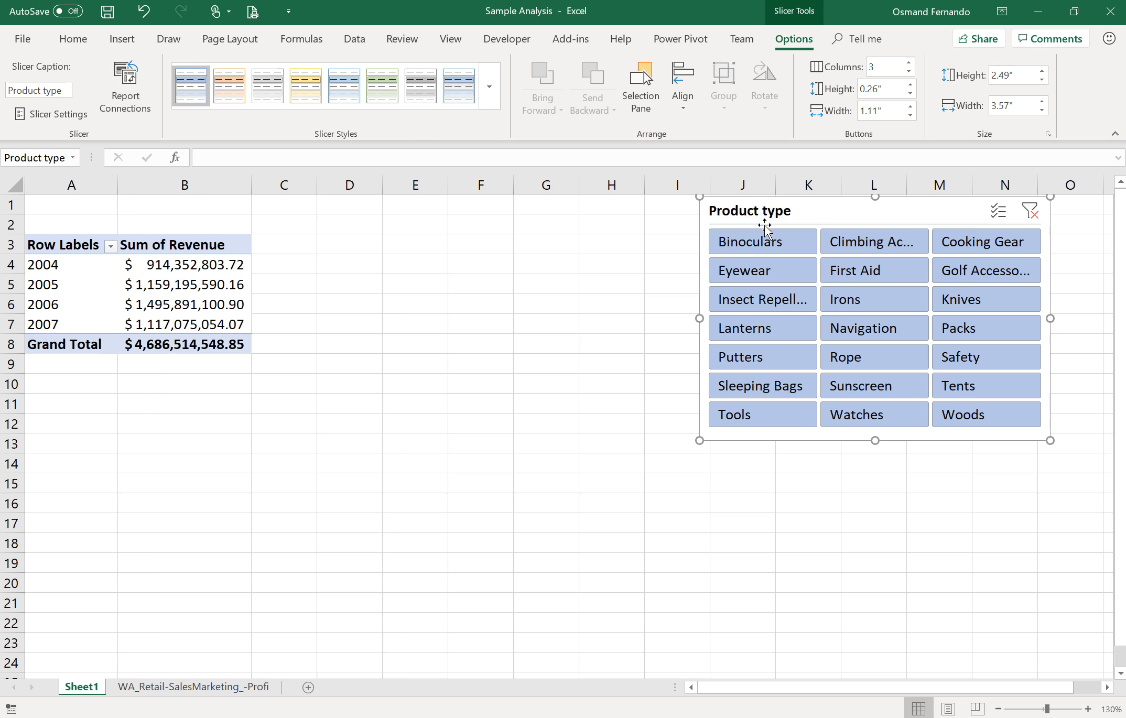
Step: Filter the pivot table with the slicer by Eyewear, First Aid, Rope and Safety in turn, then clear the slicer filter
{"action": "left_click", "coordinate": [735, 272]}
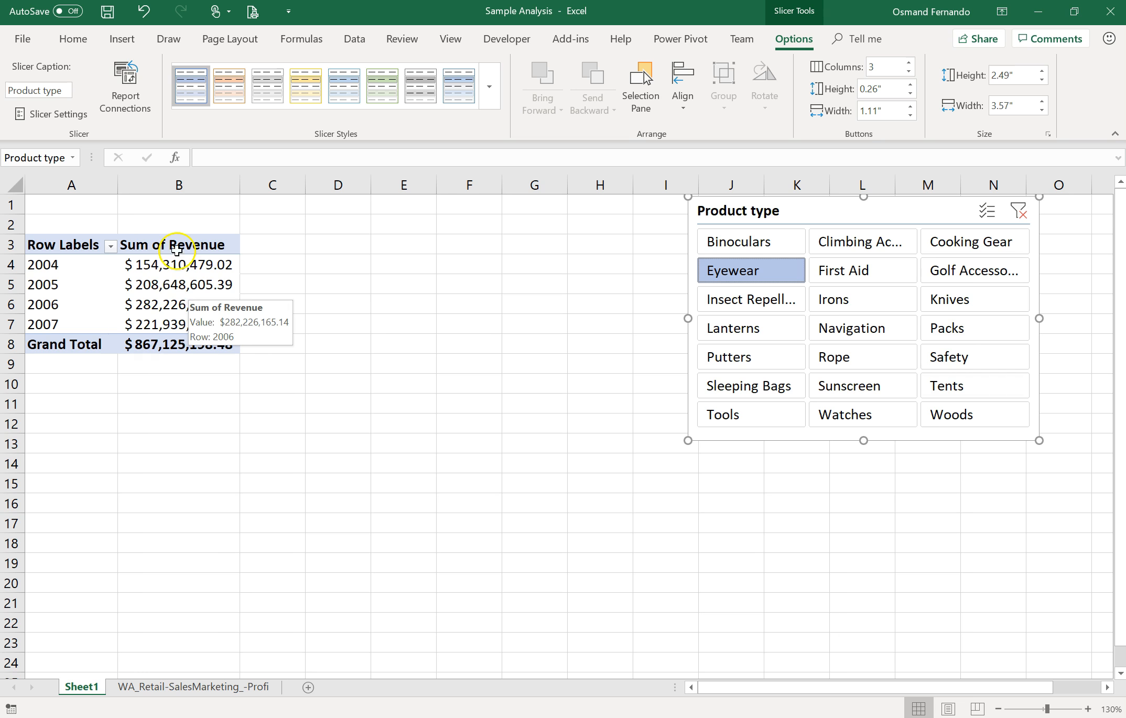
{"action": "left_click", "coordinate": [764, 281]}
{"action": "left_click", "coordinate": [824, 278]}
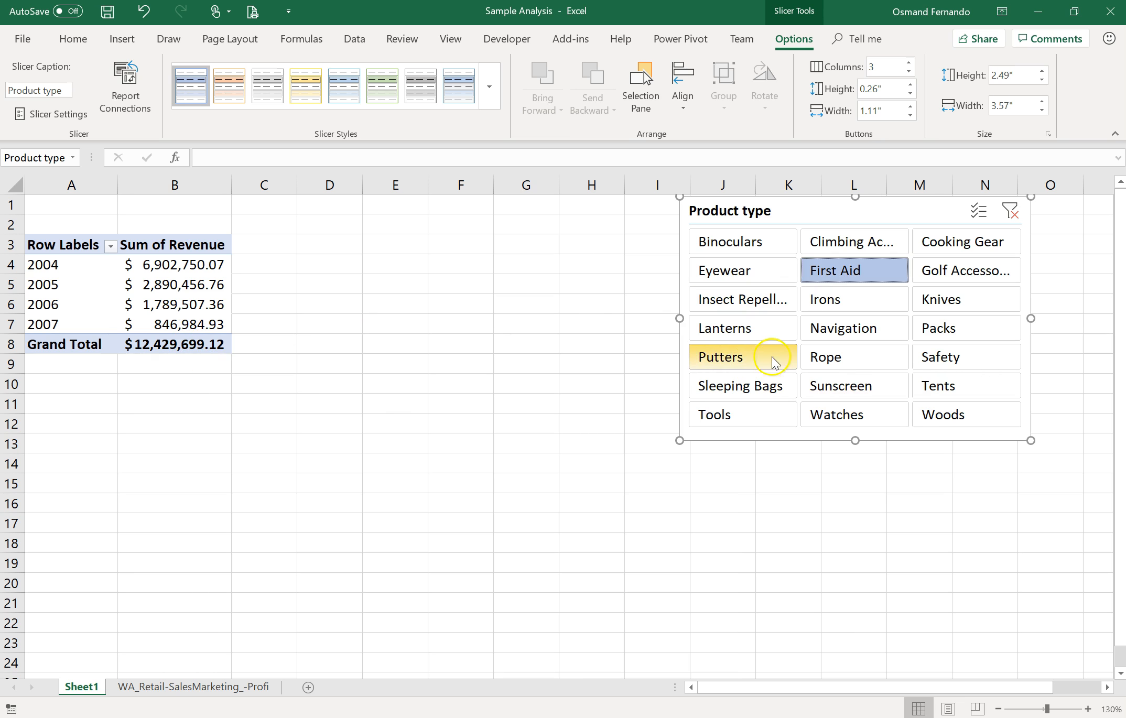
{"action": "left_click", "coordinate": [828, 359]}
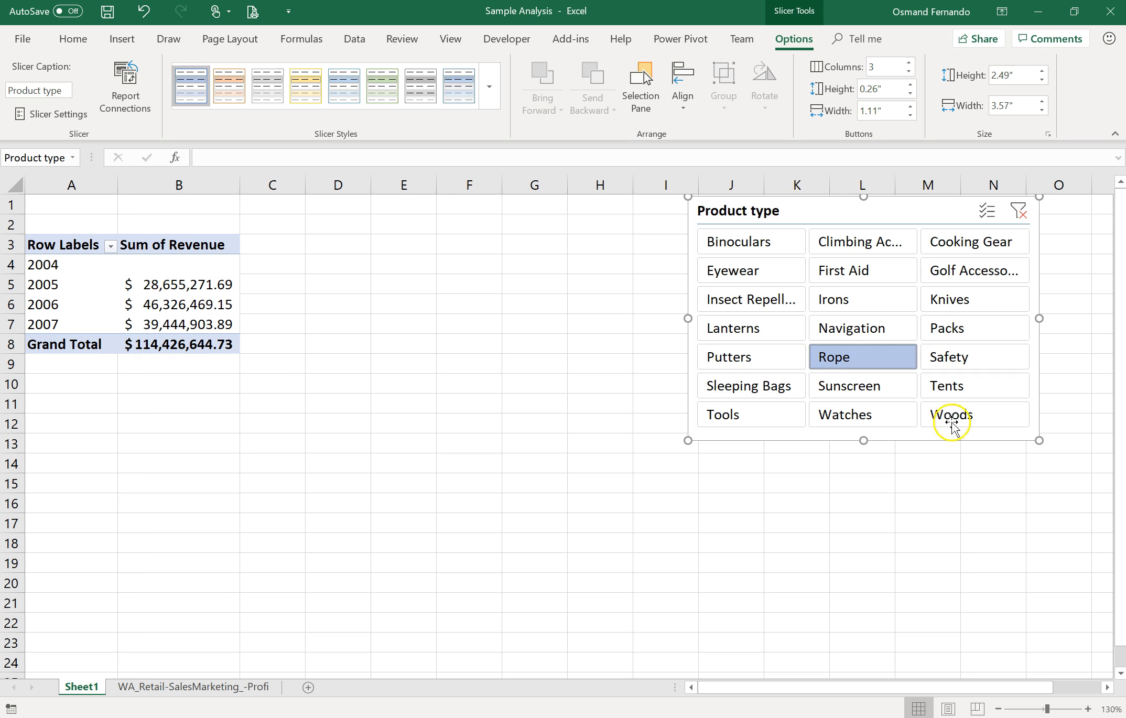
{"action": "left_click", "coordinate": [985, 360]}
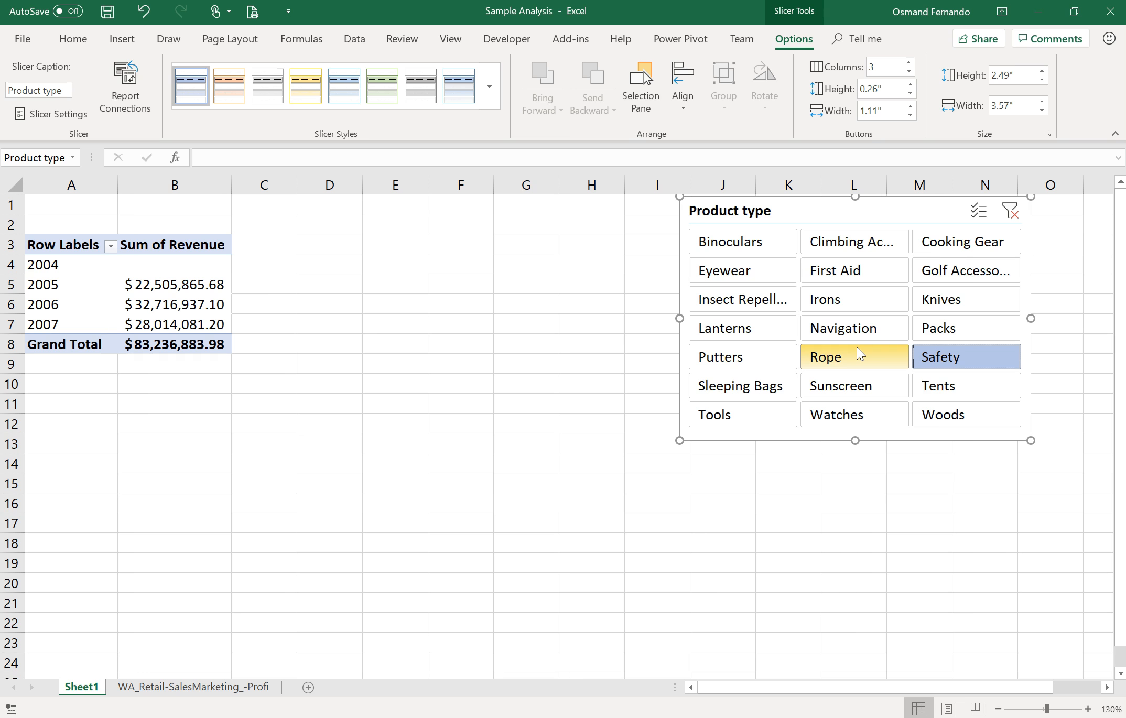
{"action": "left_click", "coordinate": [1011, 212]}
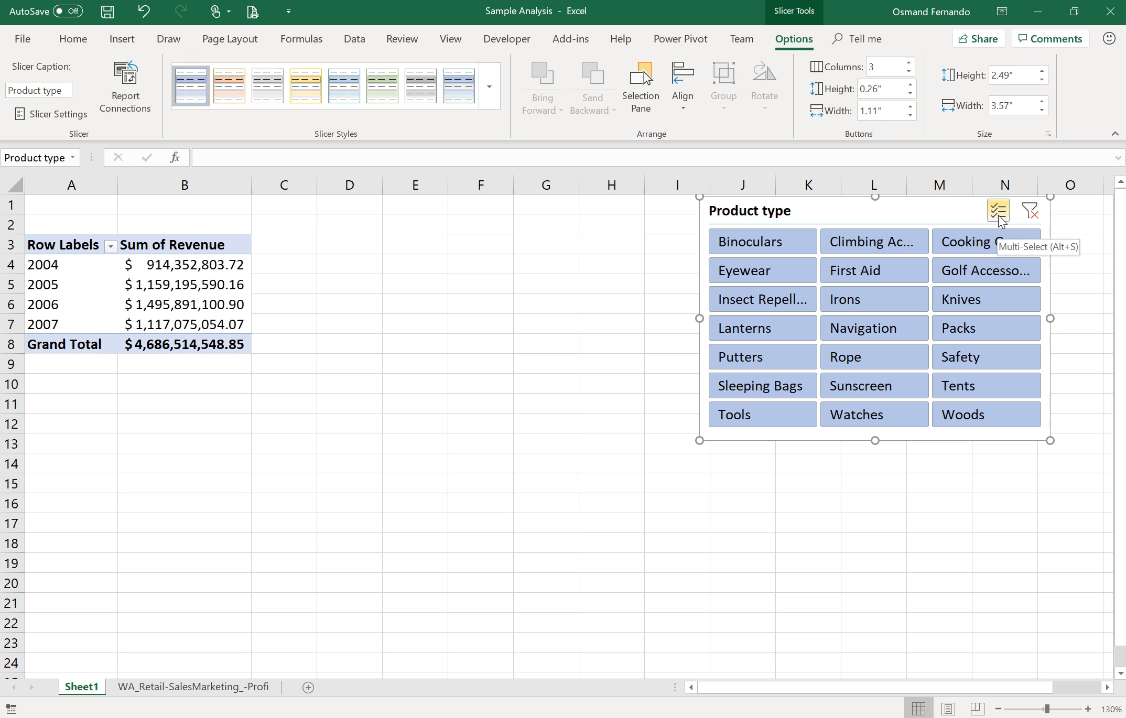
Step: Turn on the slicer's Multi-Select mode and toggle Cooking Gear out of and back into the selection
{"action": "left_click", "coordinate": [999, 215]}
{"action": "left_click", "coordinate": [973, 242]}
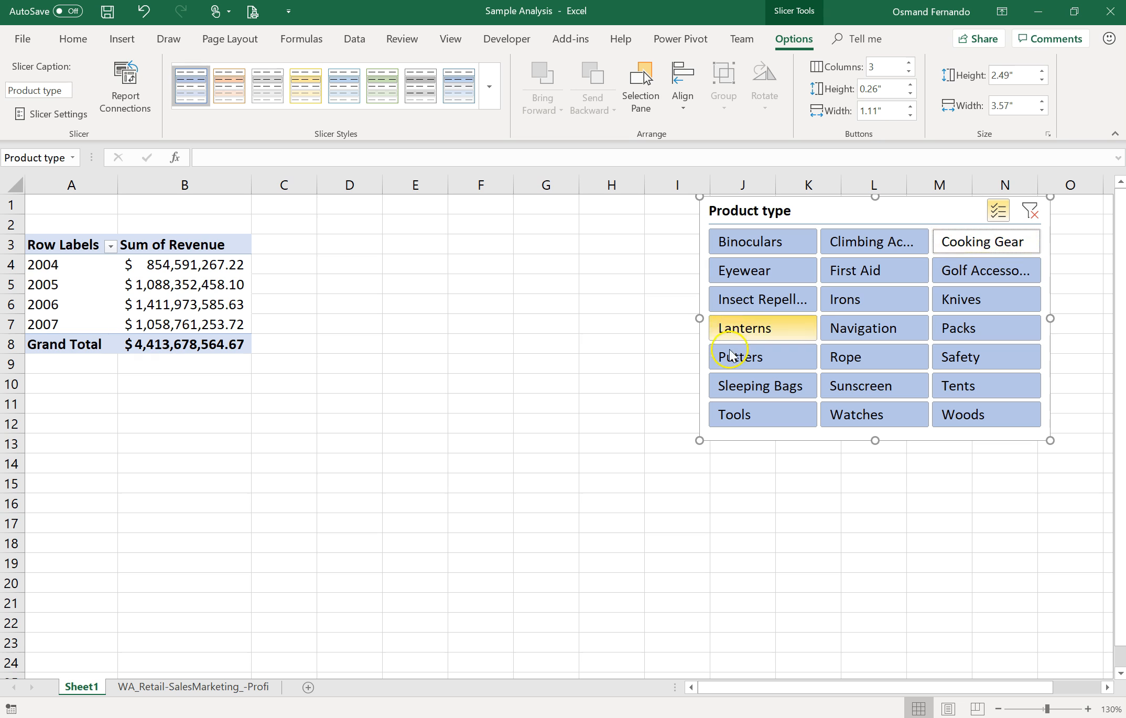
{"action": "left_click", "coordinate": [994, 244]}
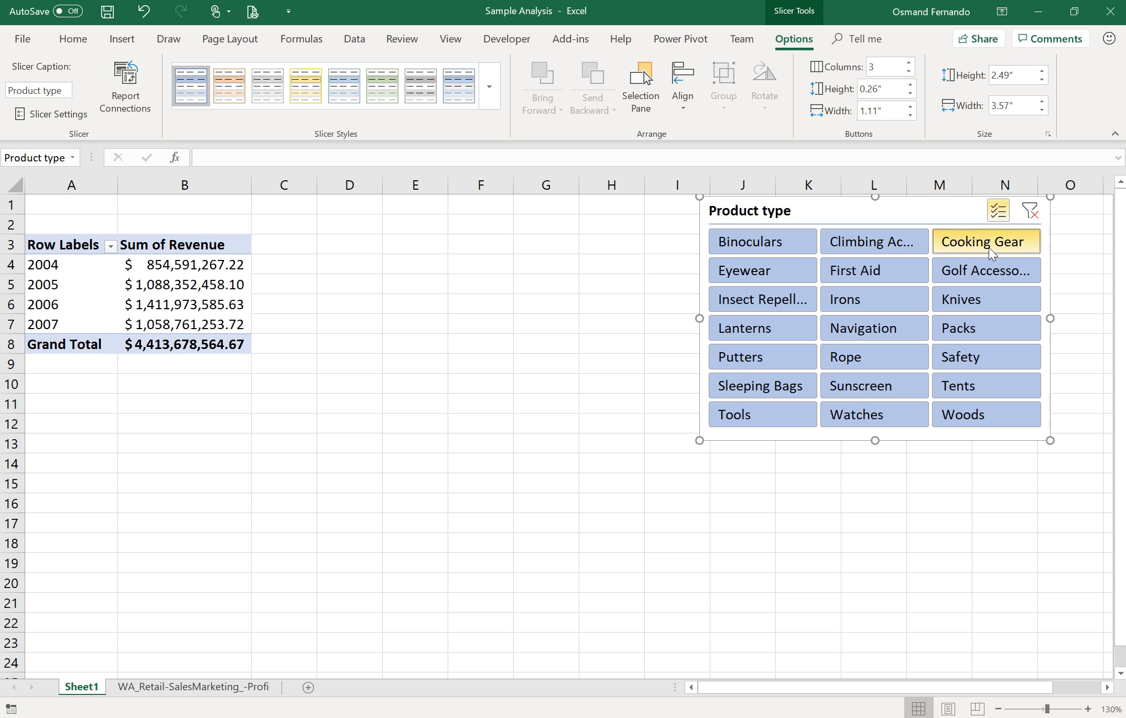
{"action": "left_click", "coordinate": [834, 389]}
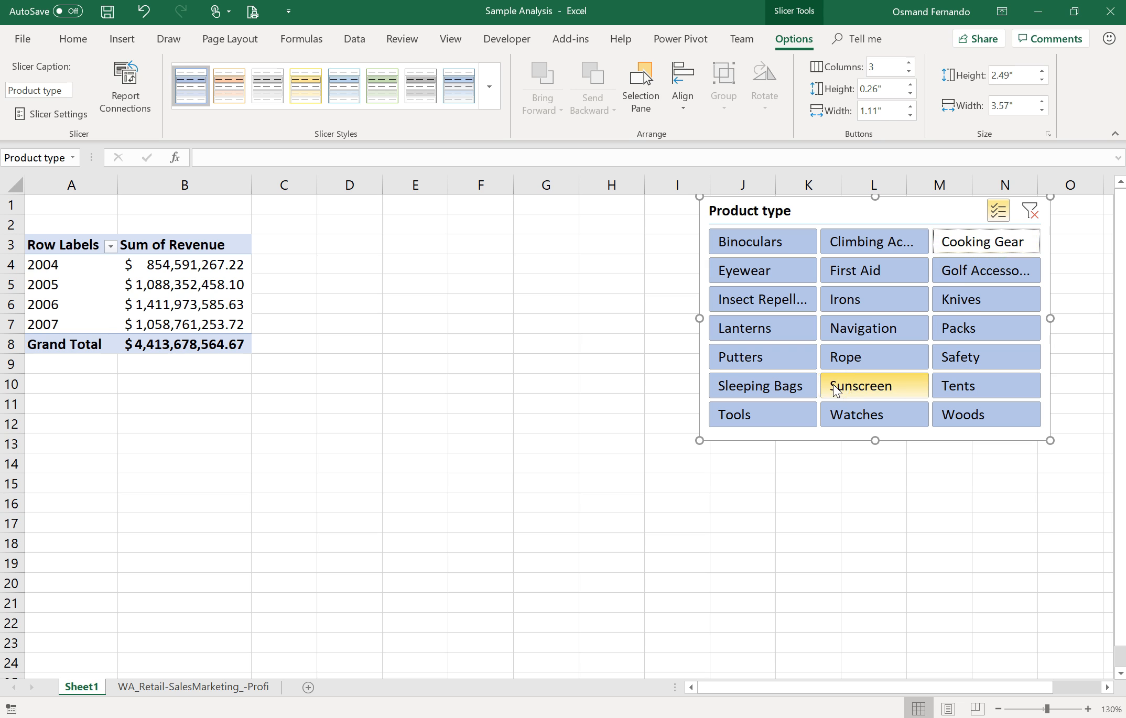
{"action": "left_click", "coordinate": [971, 246]}
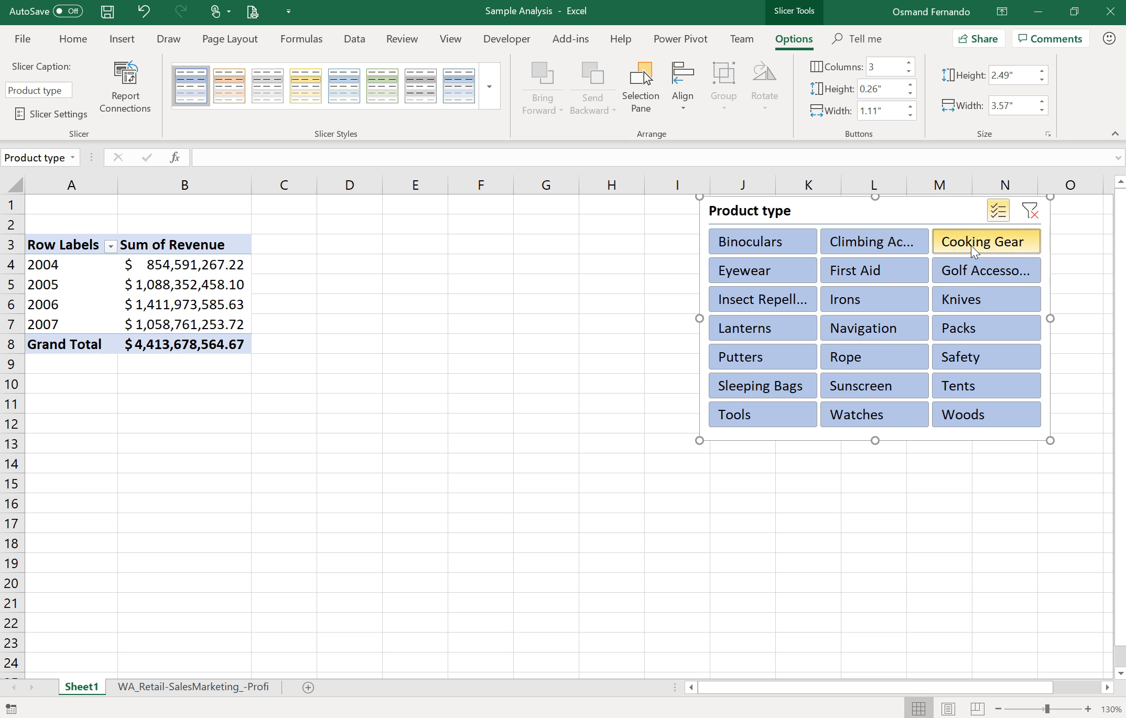
Step: Toggle Cooking Gear out of and back into the slicer selection, then switch Multi-Select off
{"action": "left_click", "coordinate": [954, 415]}
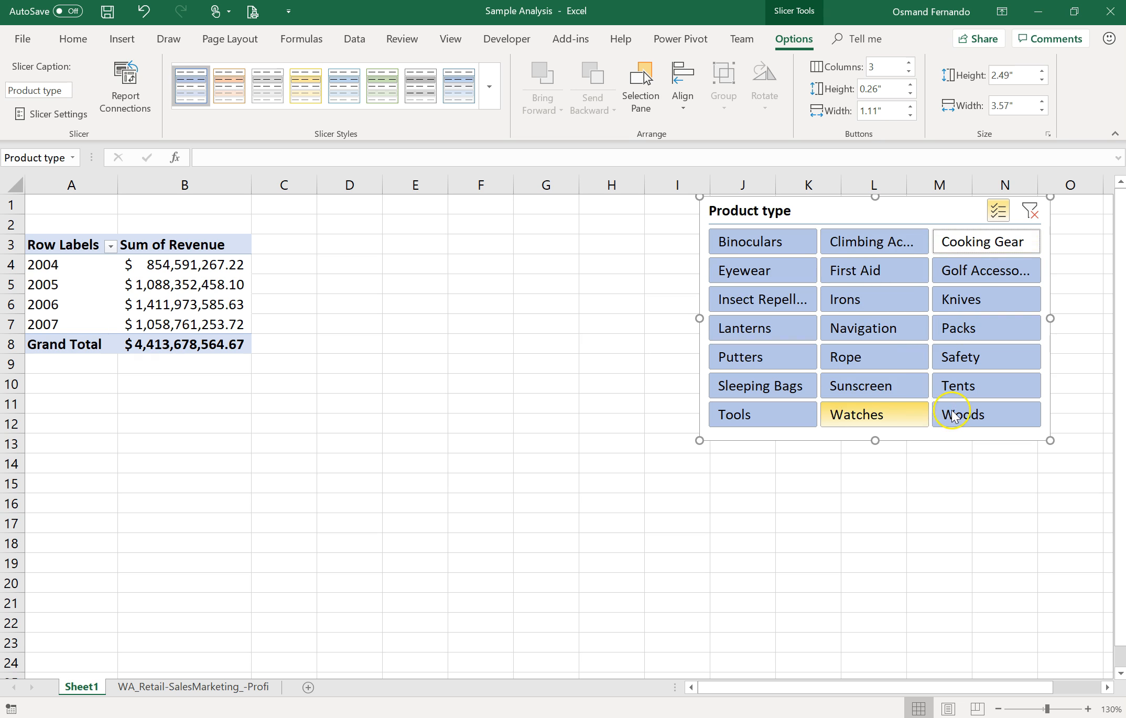
{"action": "left_click", "coordinate": [998, 249]}
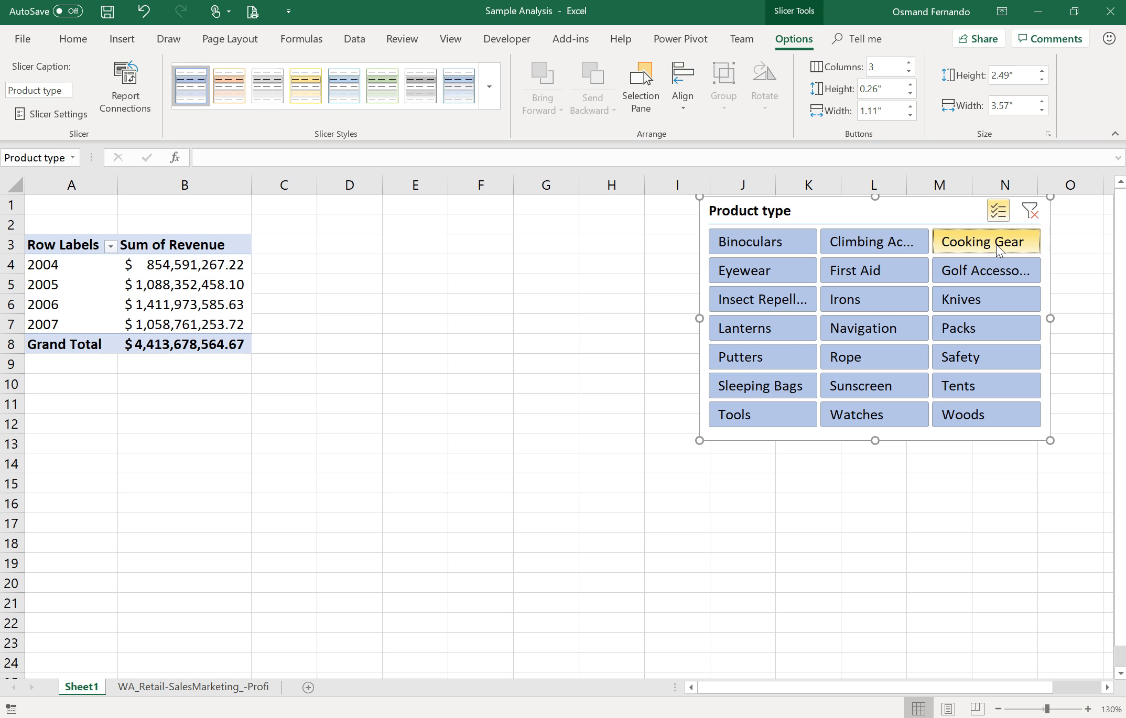
{"action": "left_click", "coordinate": [998, 211]}
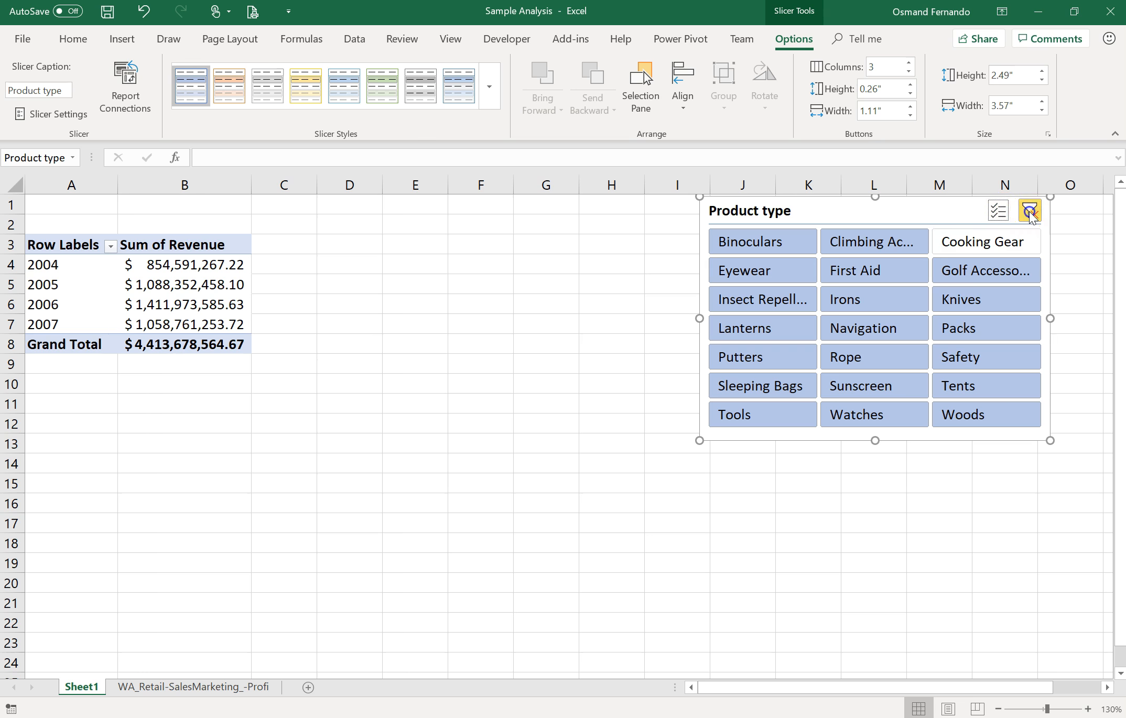
Step: Clear the slicer filter and filter the pivot table by Cooking Gear alone
{"action": "left_click", "coordinate": [1029, 212]}
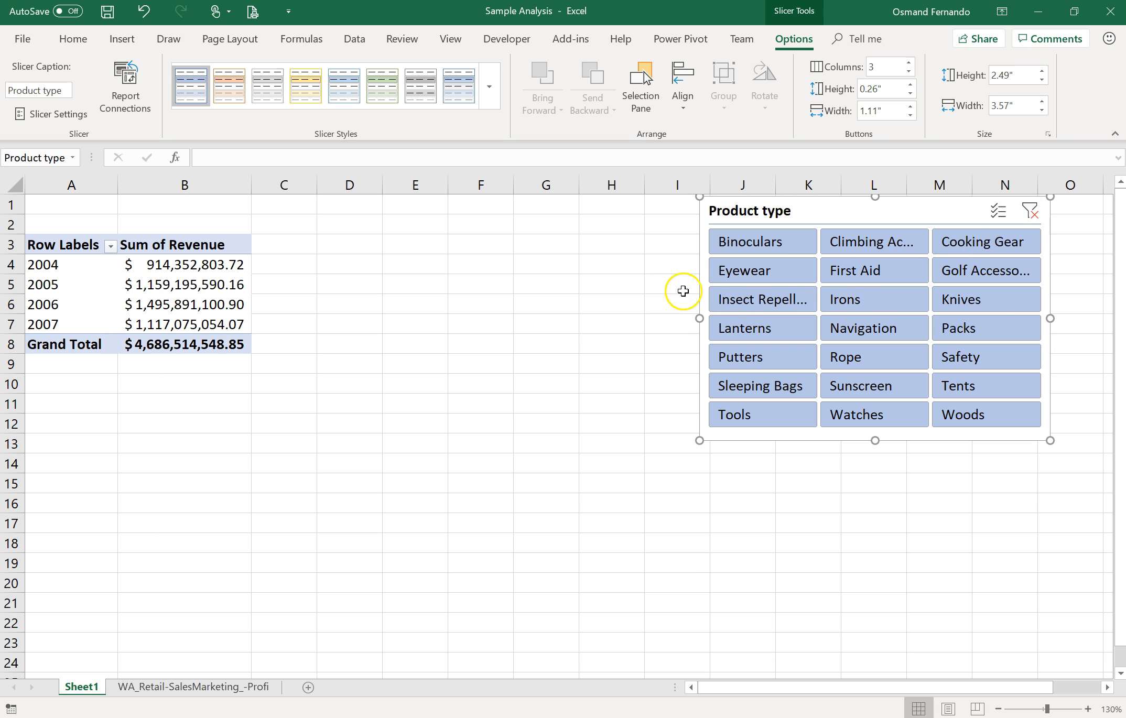
{"action": "left_click", "coordinate": [979, 247]}
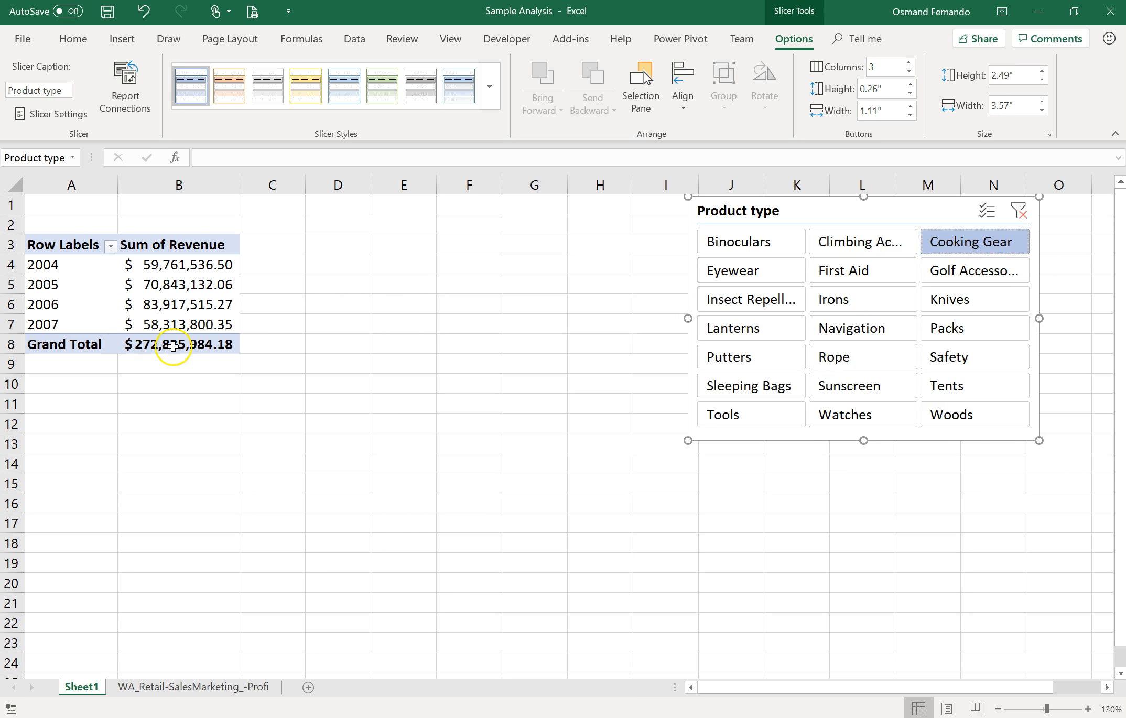
{"action": "mouse_move", "coordinate": [173, 347]}
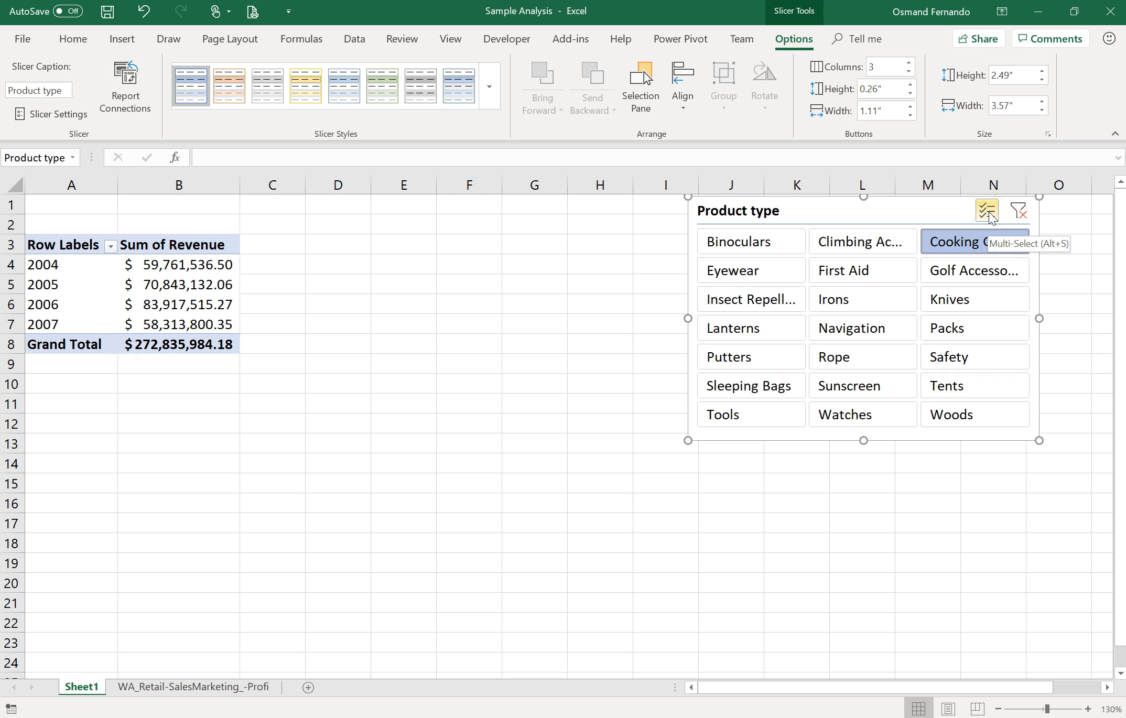
{"action": "left_click", "coordinate": [987, 242]}
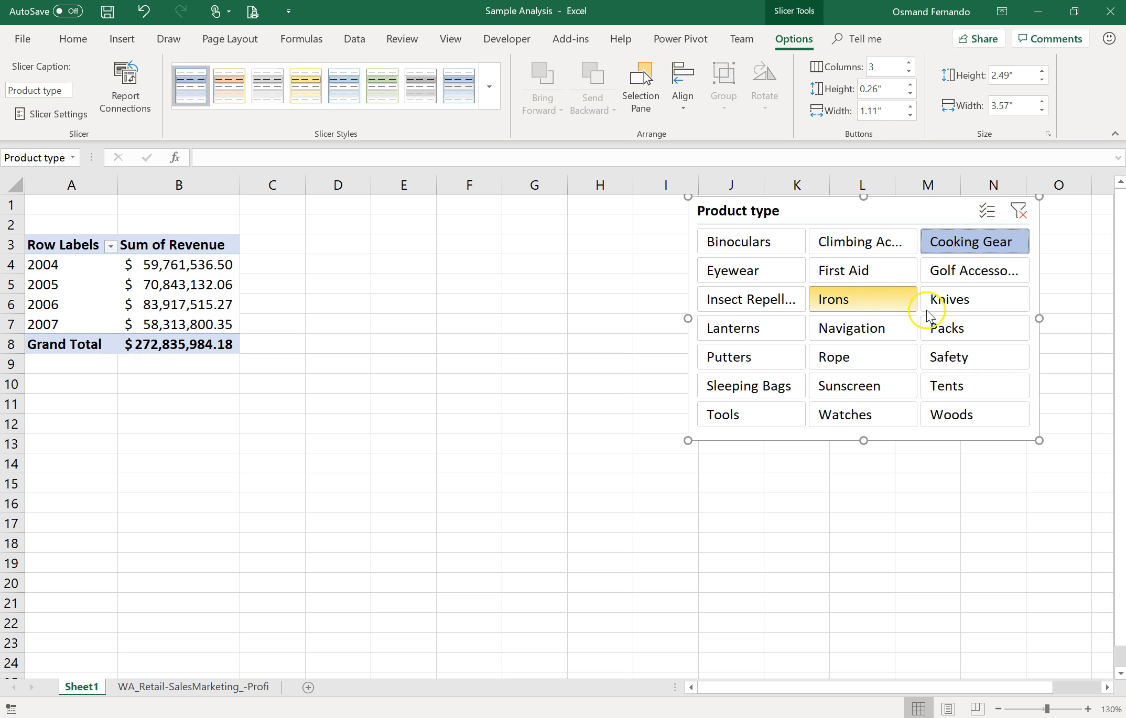
Step: Turn Multi-Select on, add Knives to the Cooking Gear selection, then clear the slicer filter
{"action": "left_click", "coordinate": [985, 211]}
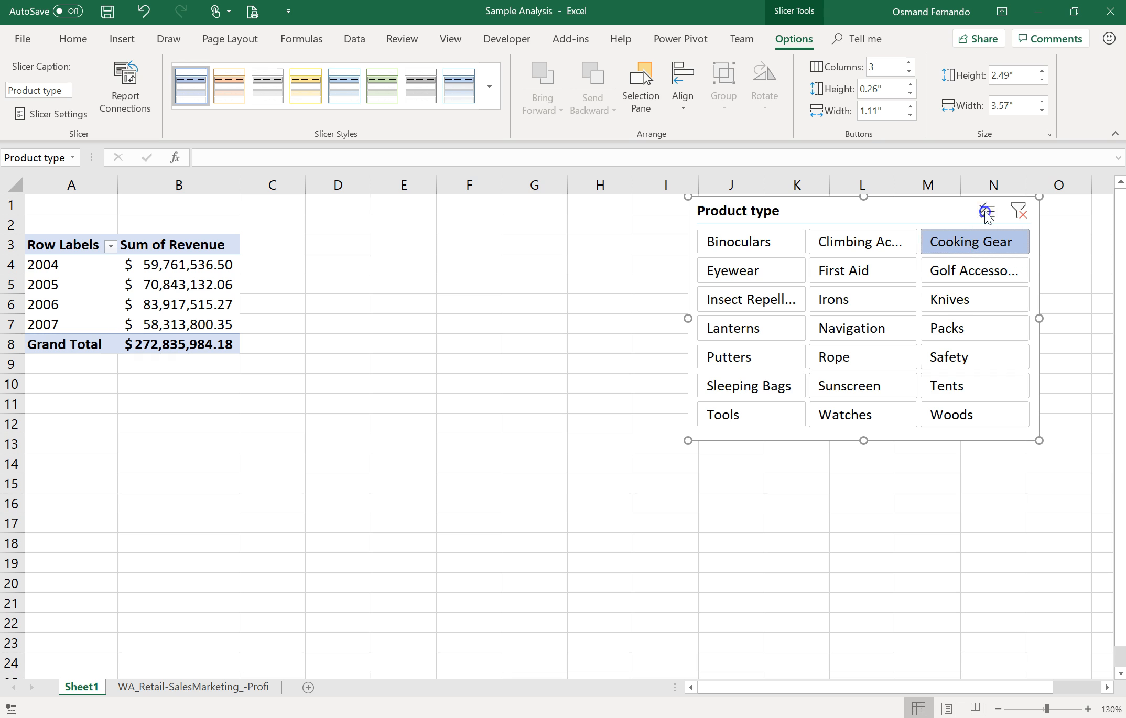
{"action": "left_click", "coordinate": [966, 313]}
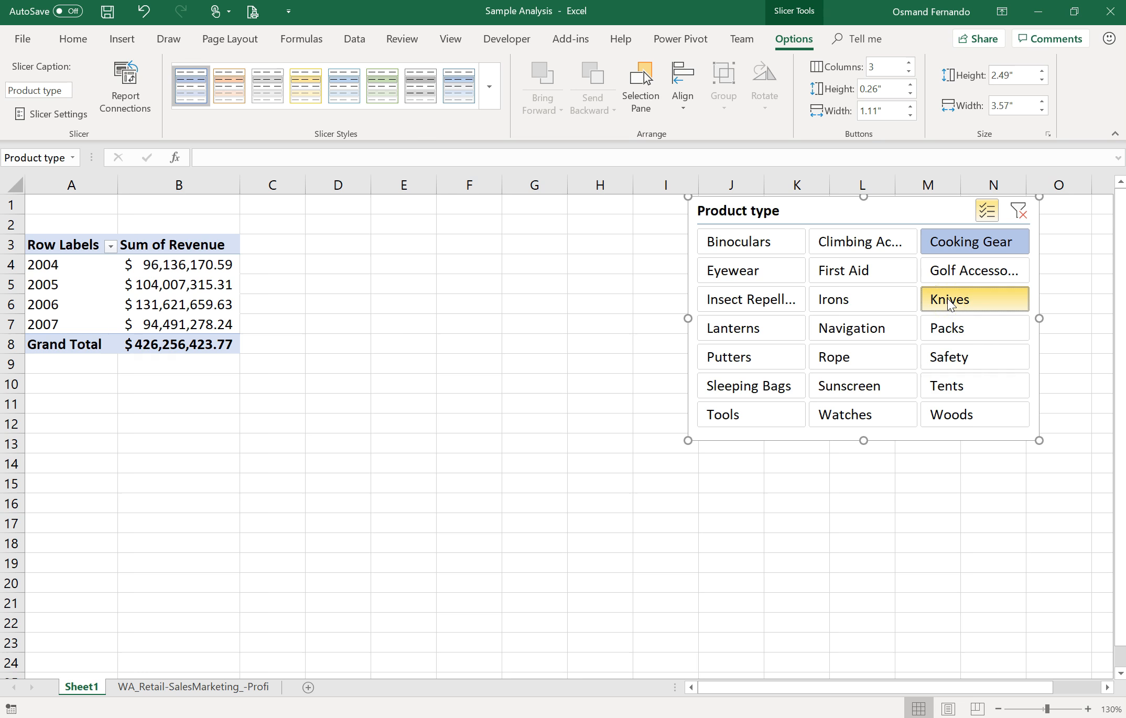
{"action": "left_click", "coordinate": [1020, 212]}
Step: Copy the whole pivot table and paste a duplicate starting at cell A12
{"action": "left_click", "coordinate": [327, 287]}
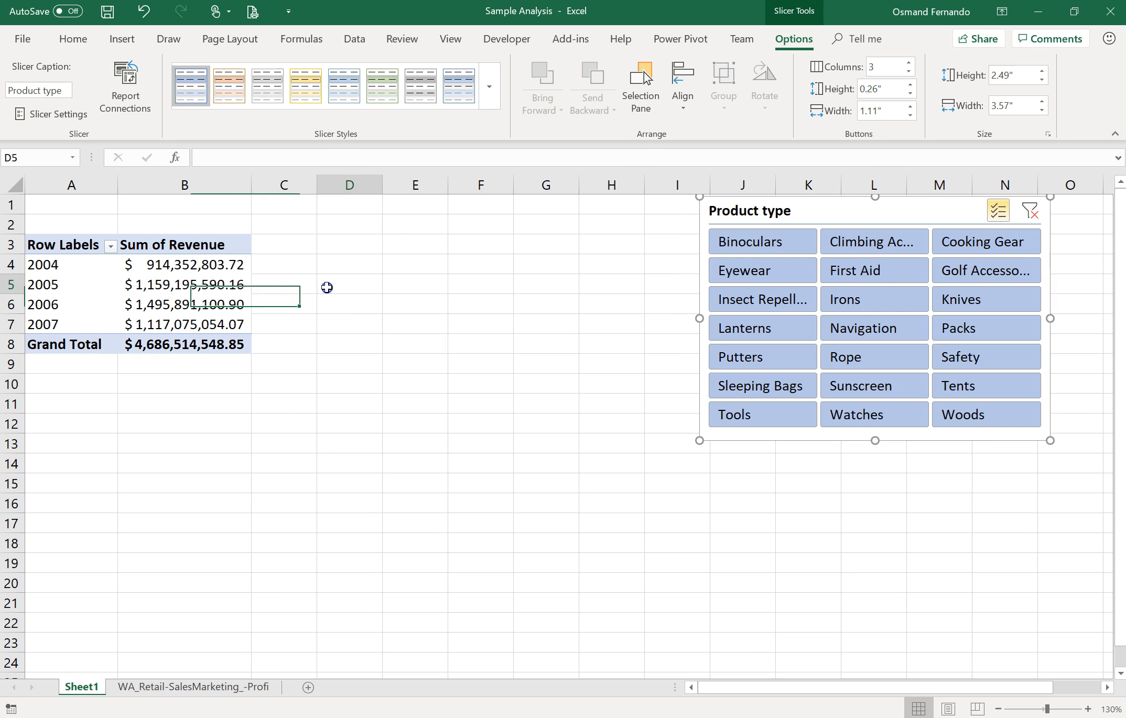
{"action": "left_click", "coordinate": [242, 303]}
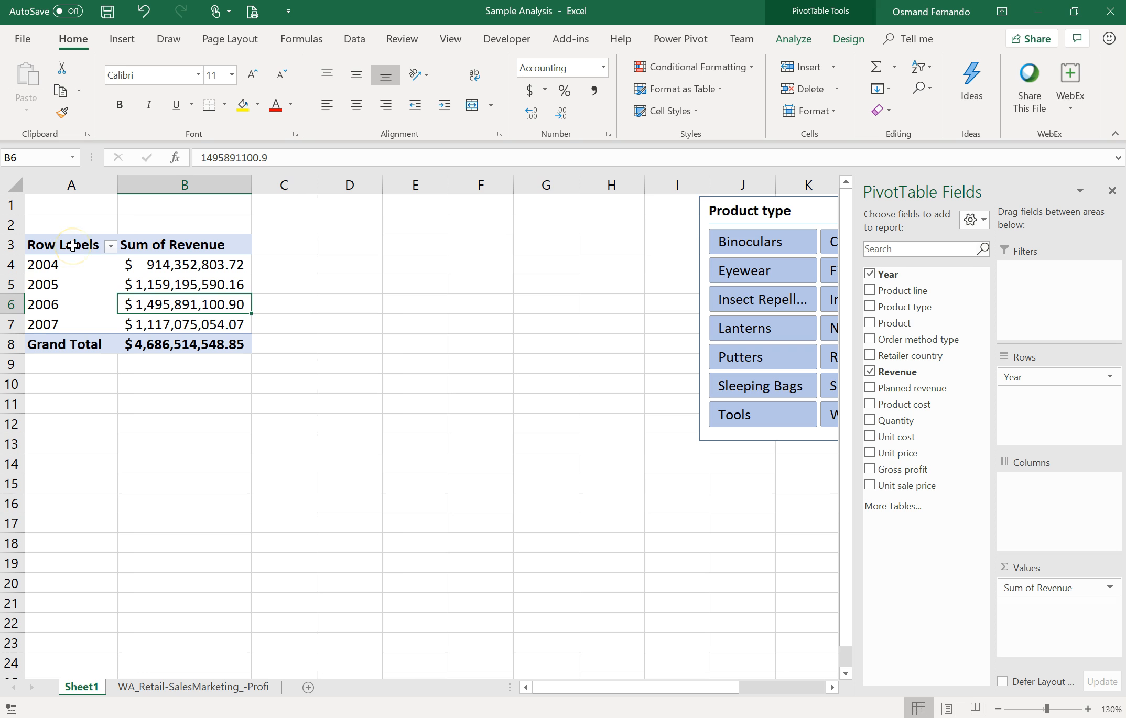
{"action": "left_click_drag", "start_coordinate": [77, 246], "coordinate": [177, 339]}
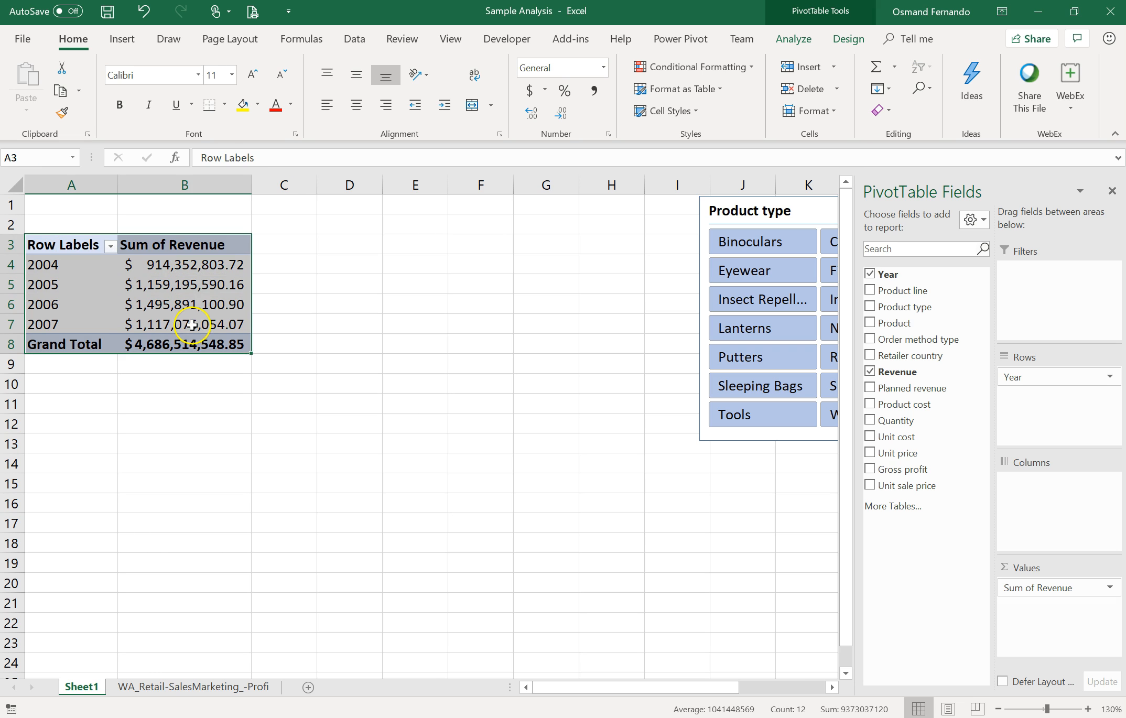
{"action": "key", "text": "ctrl+c"}
{"action": "left_click", "coordinate": [67, 423]}
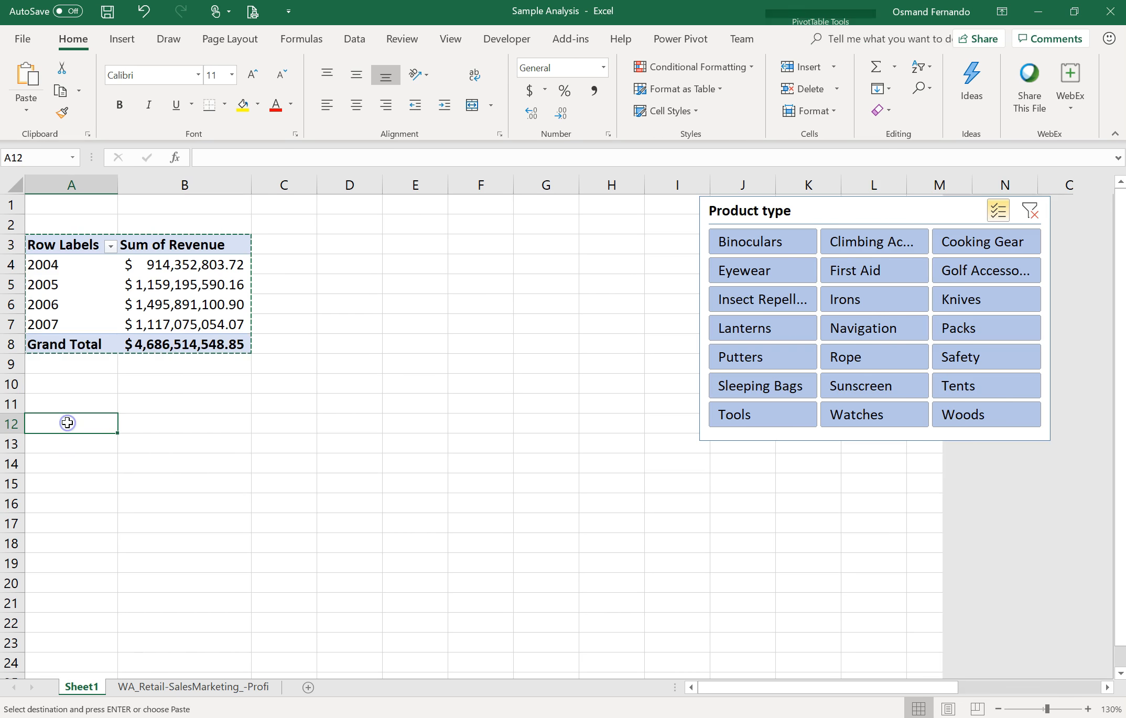
{"action": "key", "text": "ctrl+v"}
{"action": "left_click", "coordinate": [111, 457]}
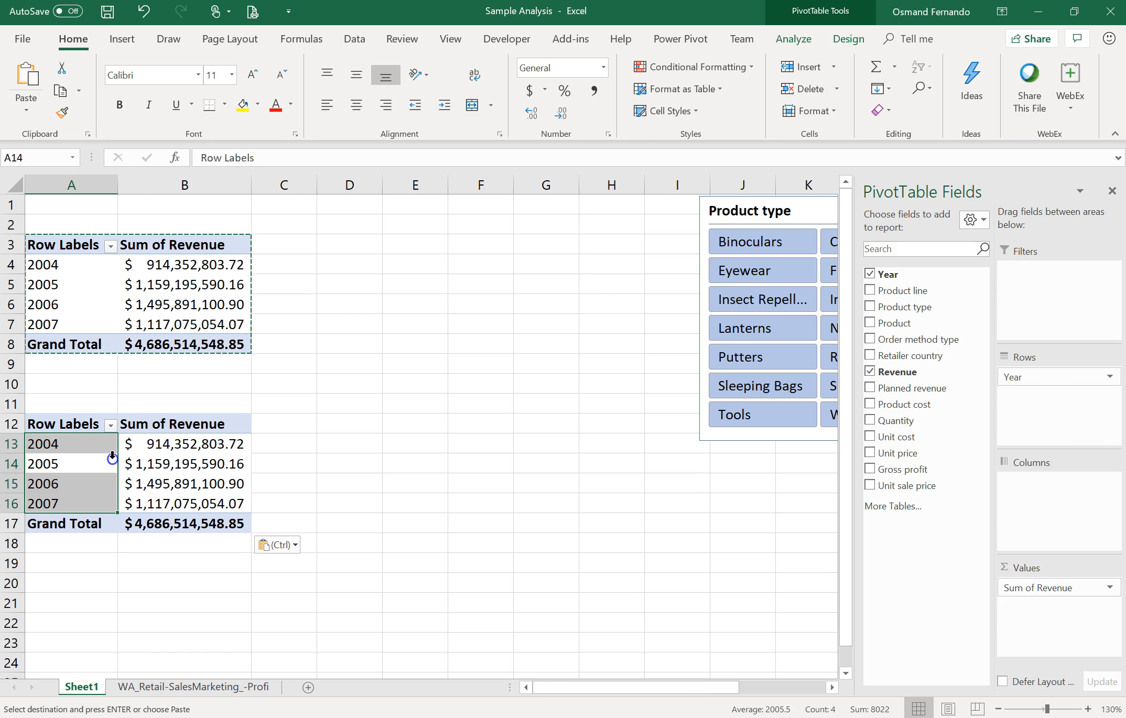
{"action": "left_click", "coordinate": [317, 433]}
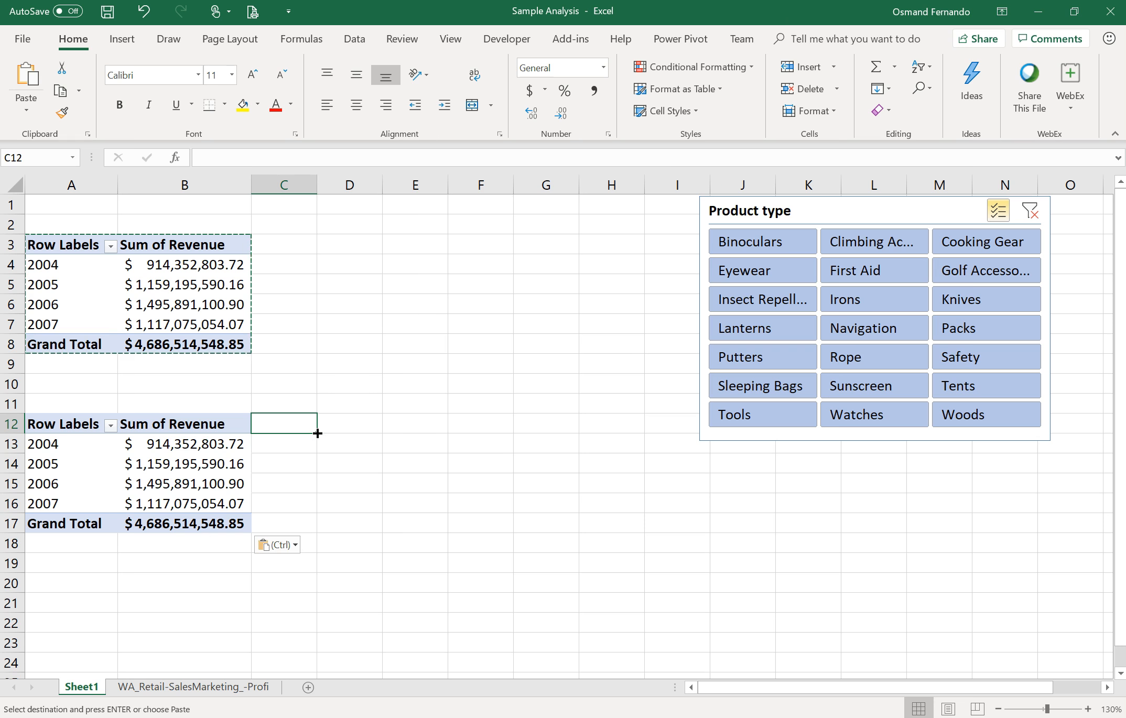
{"action": "key", "text": "Escape"}
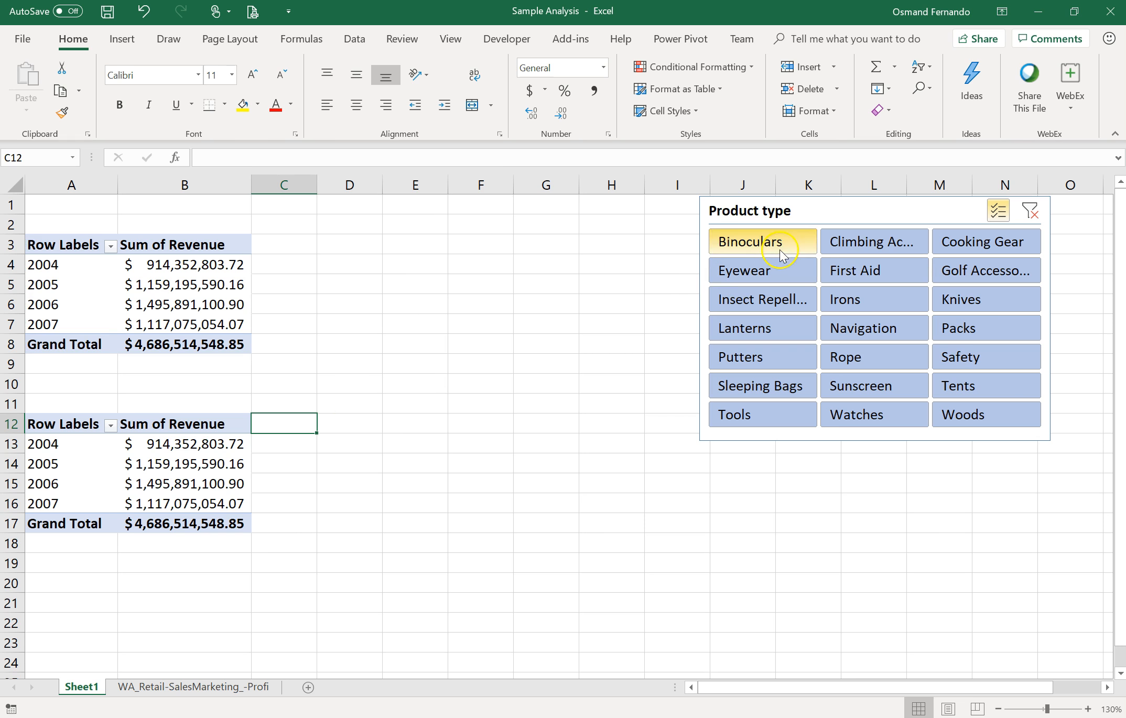
Step: Deselect Binoculars, Eyewear and Insect Repellent in the slicer to filter both pivot tables, then clear the filter
{"action": "left_click", "coordinate": [776, 268]}
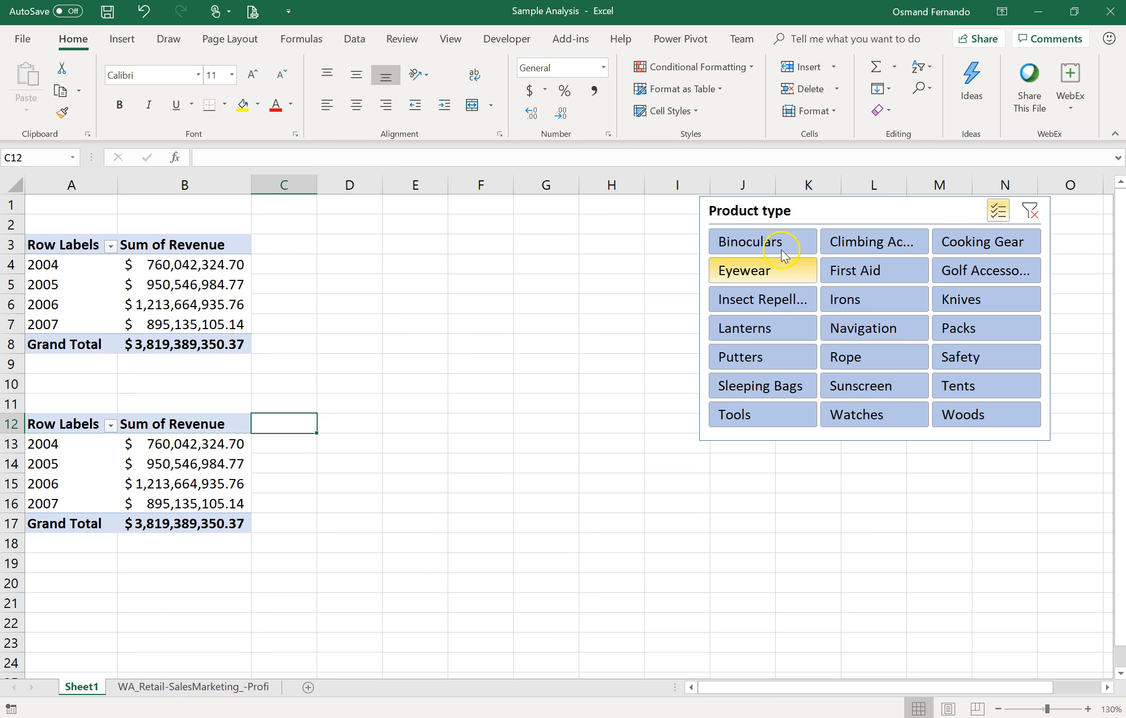
{"action": "left_click", "coordinate": [783, 242]}
{"action": "left_click", "coordinate": [787, 299]}
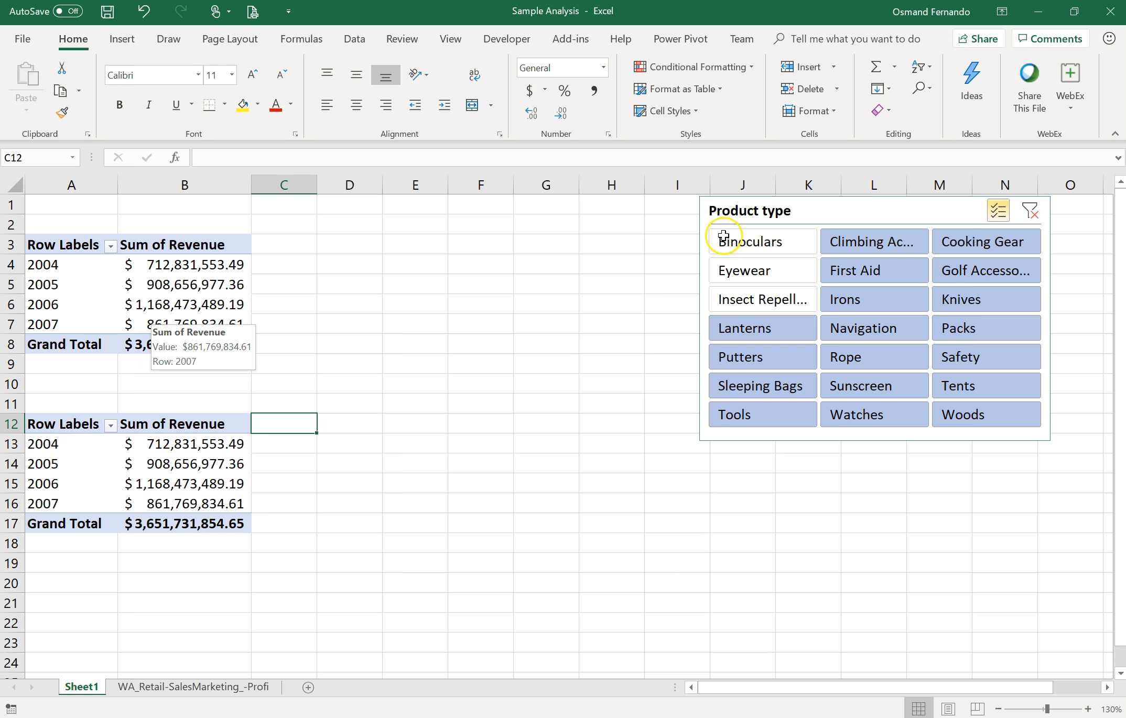
{"action": "left_click", "coordinate": [1031, 213]}
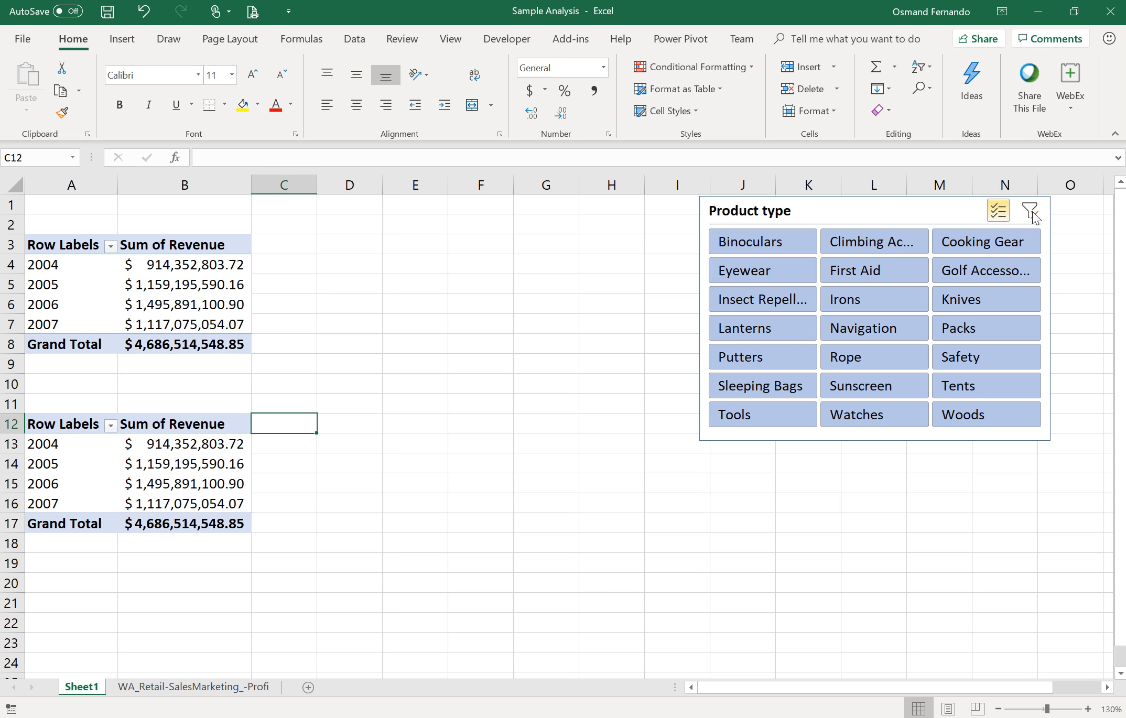
Step: Replace Revenue with Gross profit as the value field of the second pivot table
{"action": "left_click", "coordinate": [125, 464]}
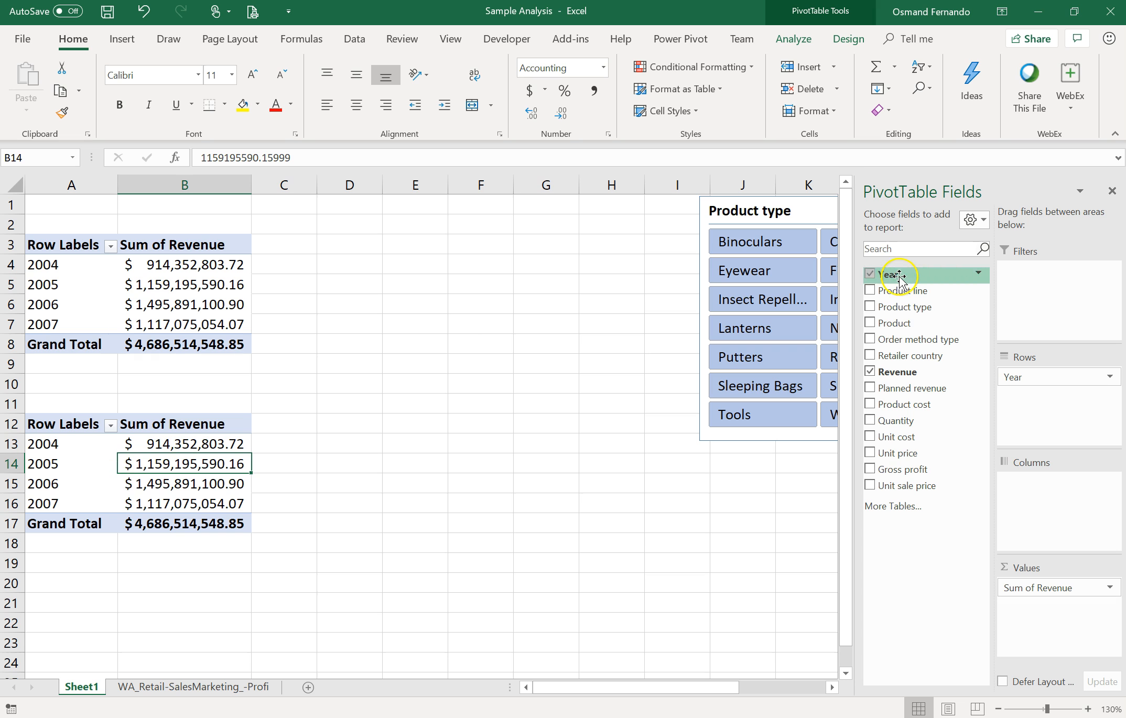
{"action": "left_click", "coordinate": [870, 372]}
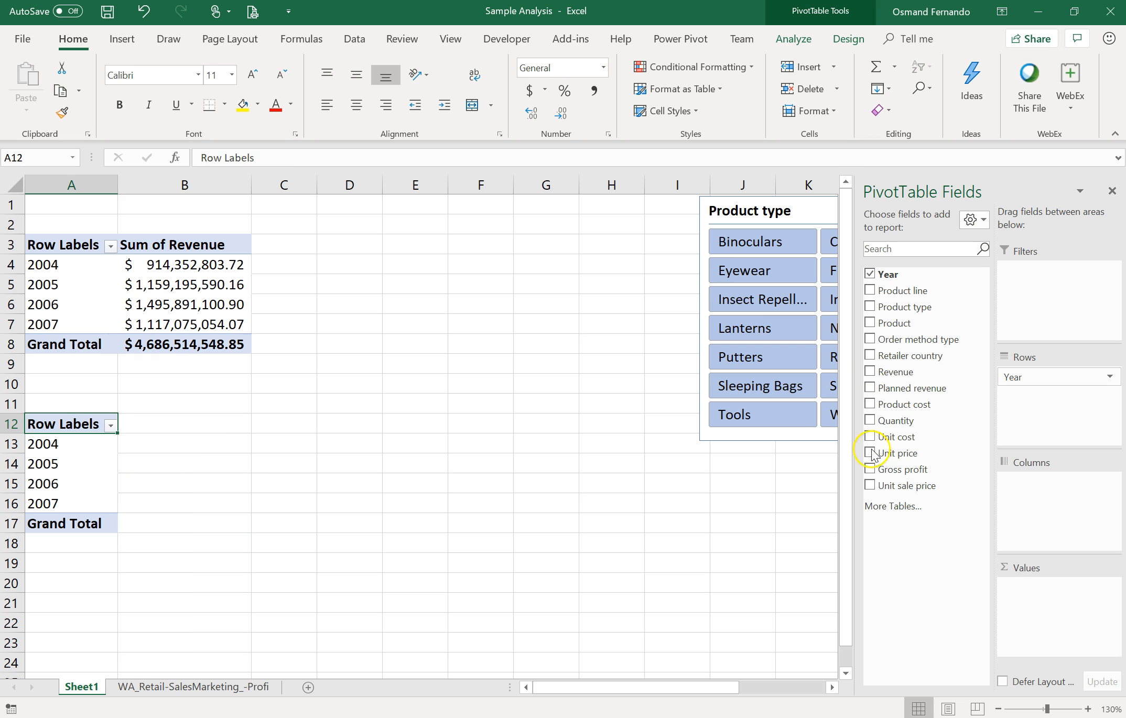
{"action": "left_click", "coordinate": [870, 470]}
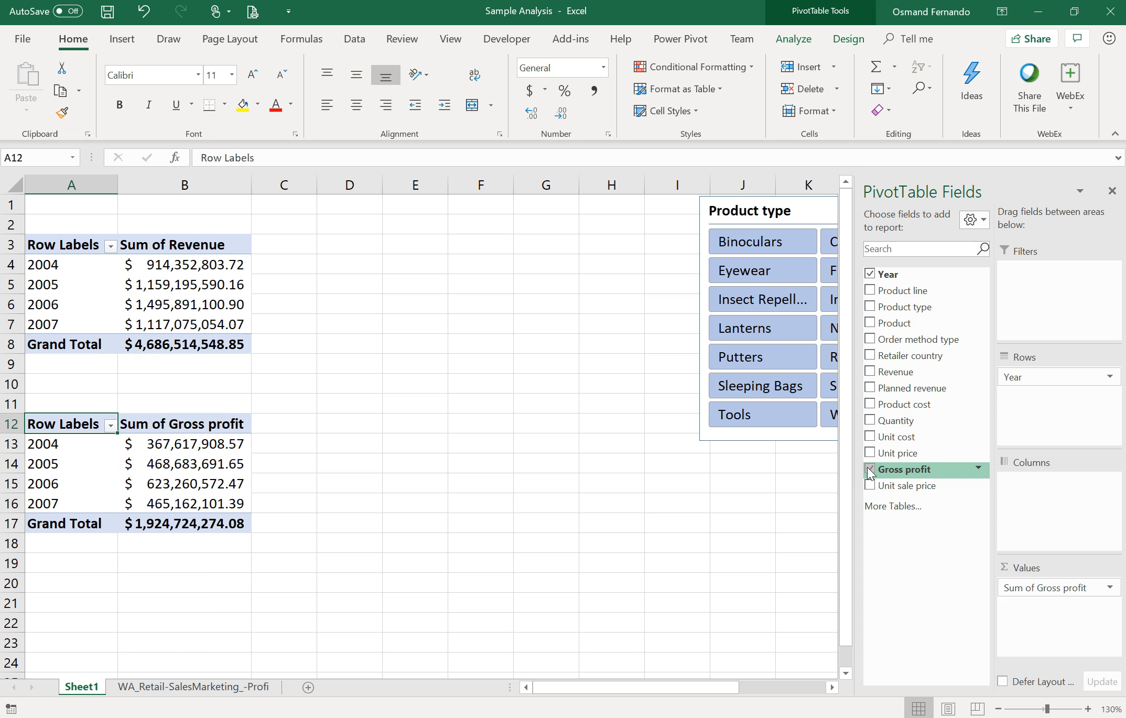
{"action": "left_click_drag", "start_coordinate": [56, 240], "coordinate": [178, 341]}
{"action": "left_click", "coordinate": [82, 422]}
{"action": "left_click_drag", "start_coordinate": [82, 423], "coordinate": [173, 527]}
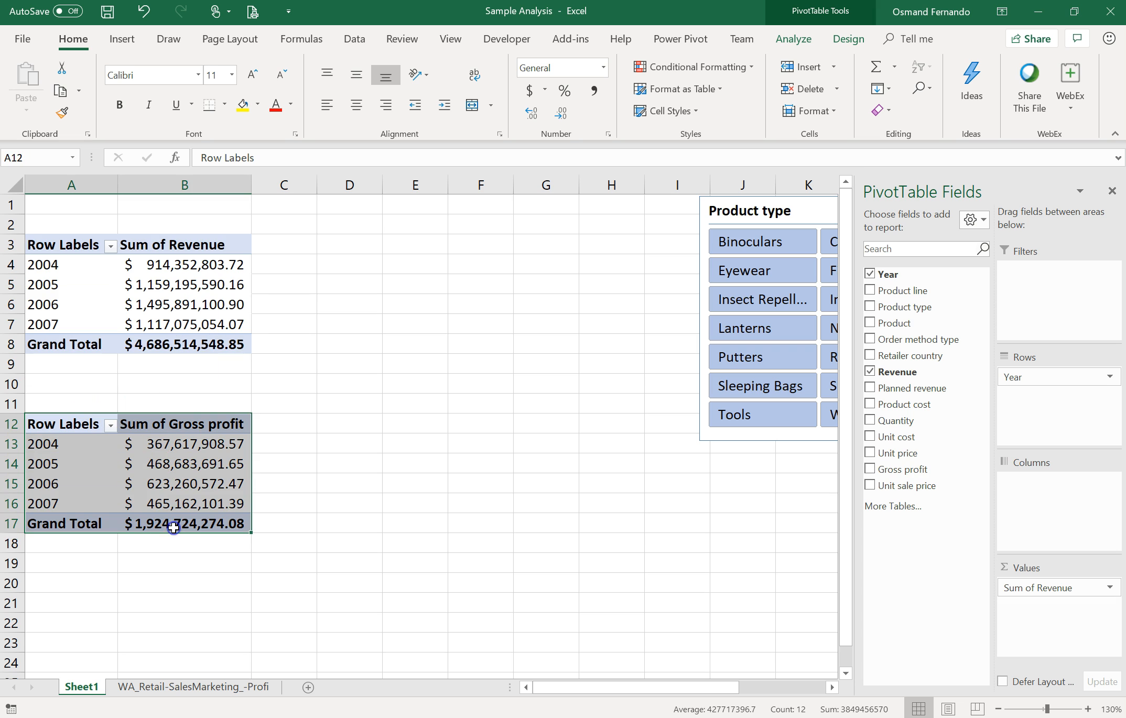
{"action": "left_click", "coordinate": [616, 310]}
Step: Nudge the slicer slightly left, deselect First Aid, Irons and Navigation, then clear the slicer filter
{"action": "mouse_move", "coordinate": [828, 207]}
{"action": "left_mouse_down"}
{"action": "mouse_move", "coordinate": [798, 215]}
{"action": "mouse_move", "coordinate": [810, 210]}
{"action": "left_mouse_up"}
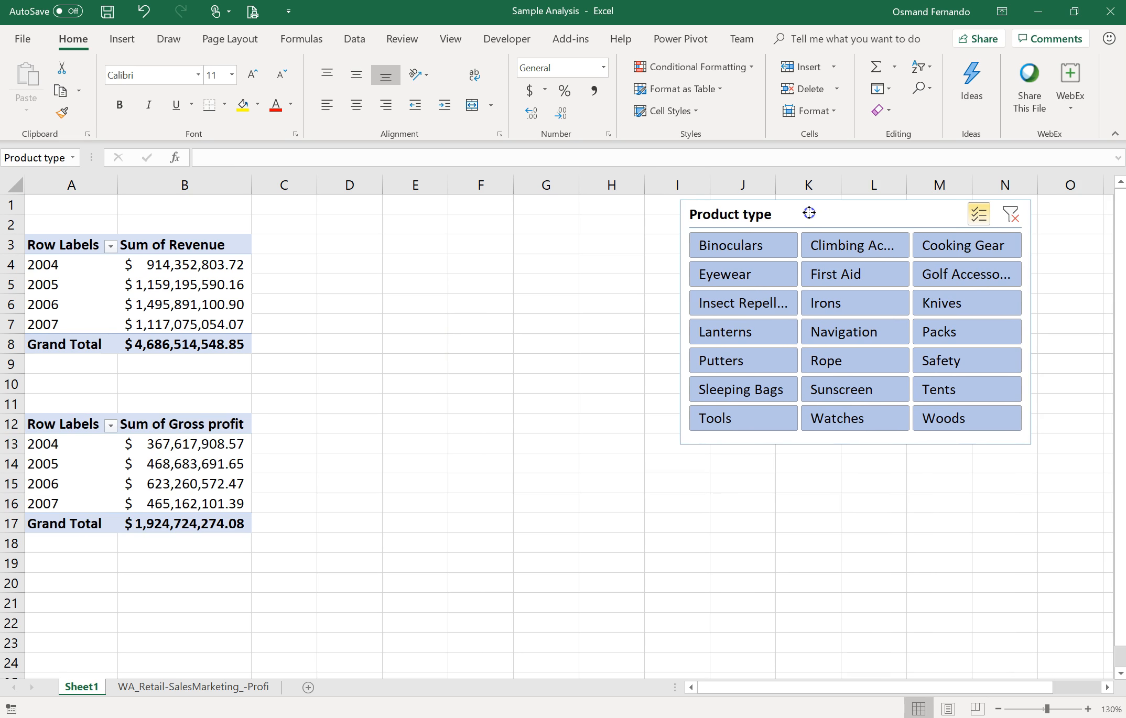
{"action": "left_click", "coordinate": [846, 277]}
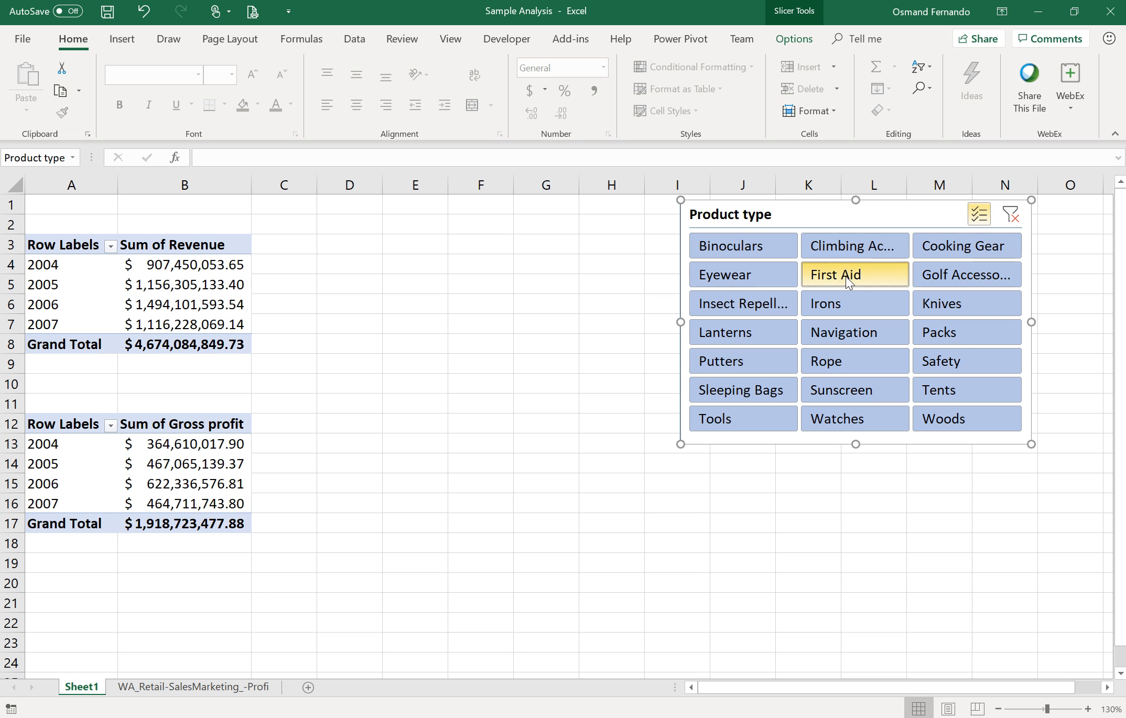
{"action": "left_click", "coordinate": [843, 306]}
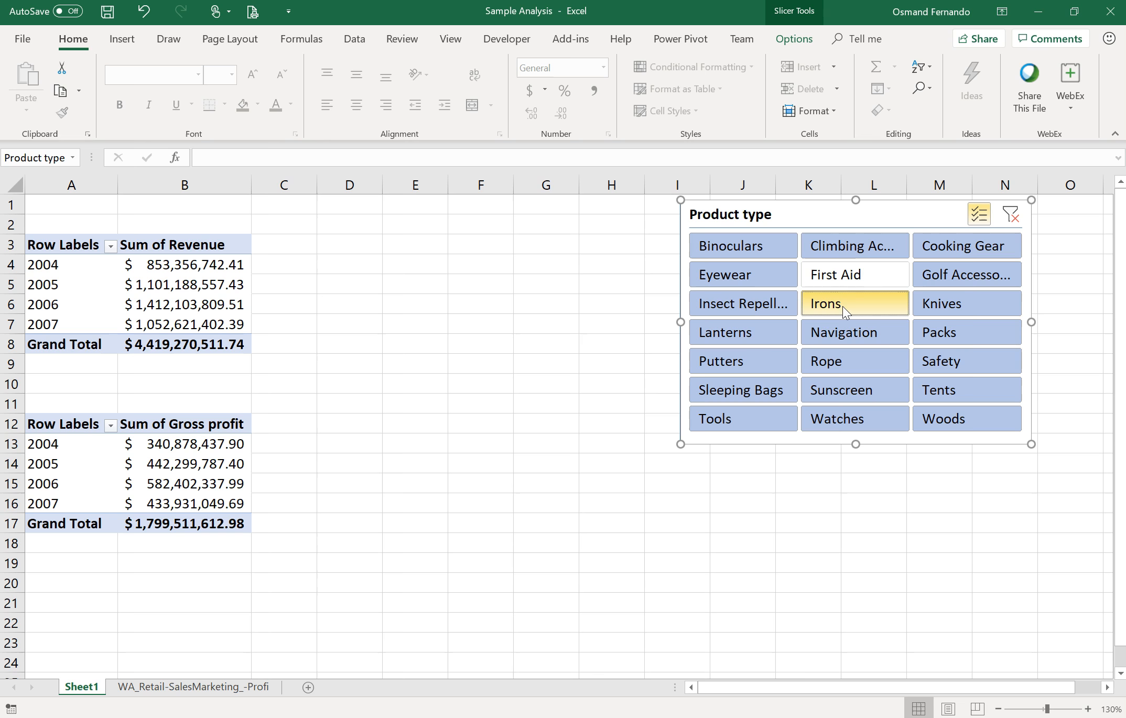
{"action": "left_click", "coordinate": [833, 335]}
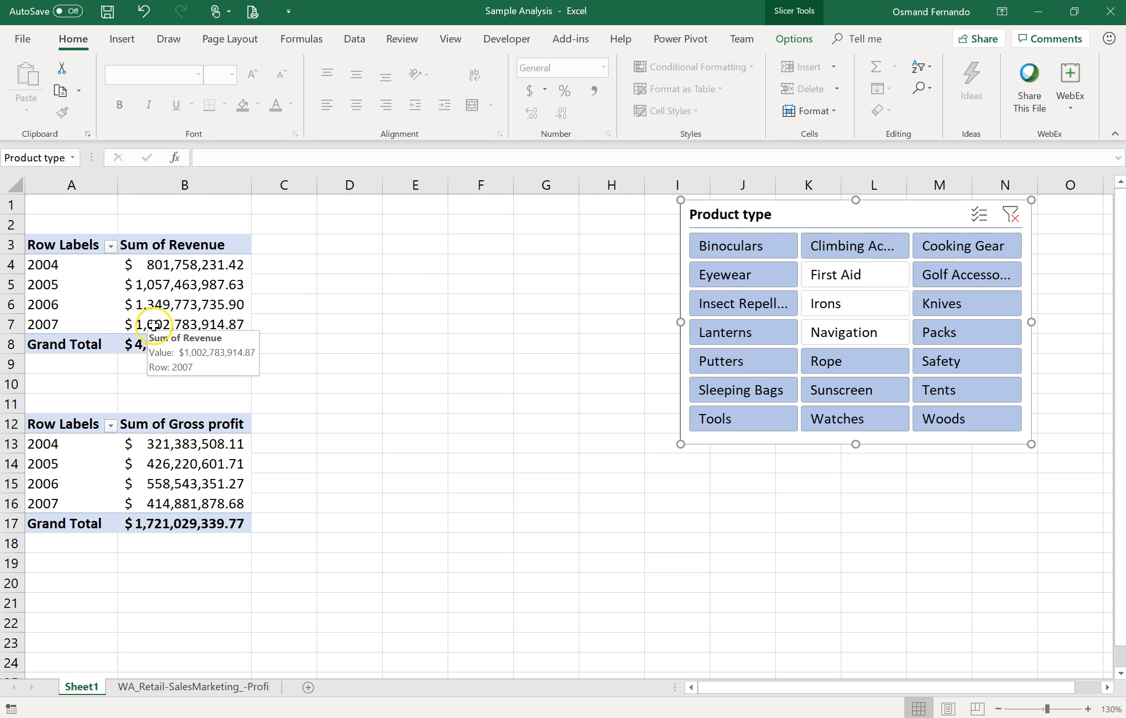
{"action": "left_click", "coordinate": [1012, 215]}
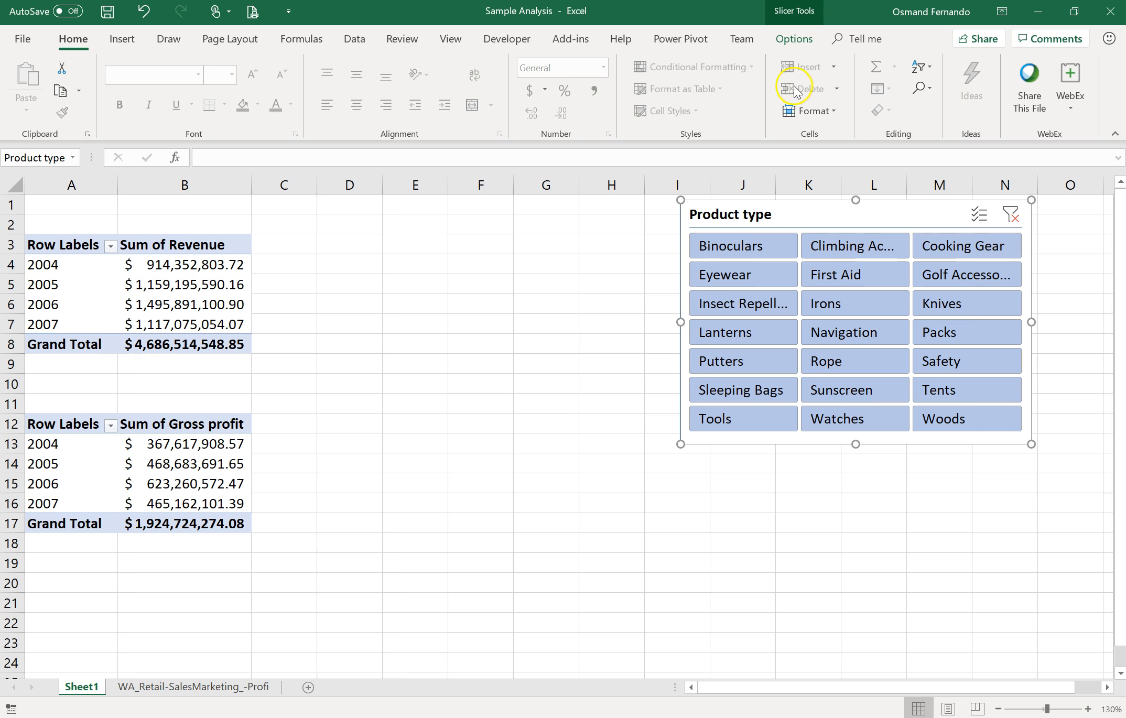
Step: Open the slicer's Report Connections and disconnect PivotTable4, keeping only PivotTable2 linked
{"action": "left_click", "coordinate": [794, 41]}
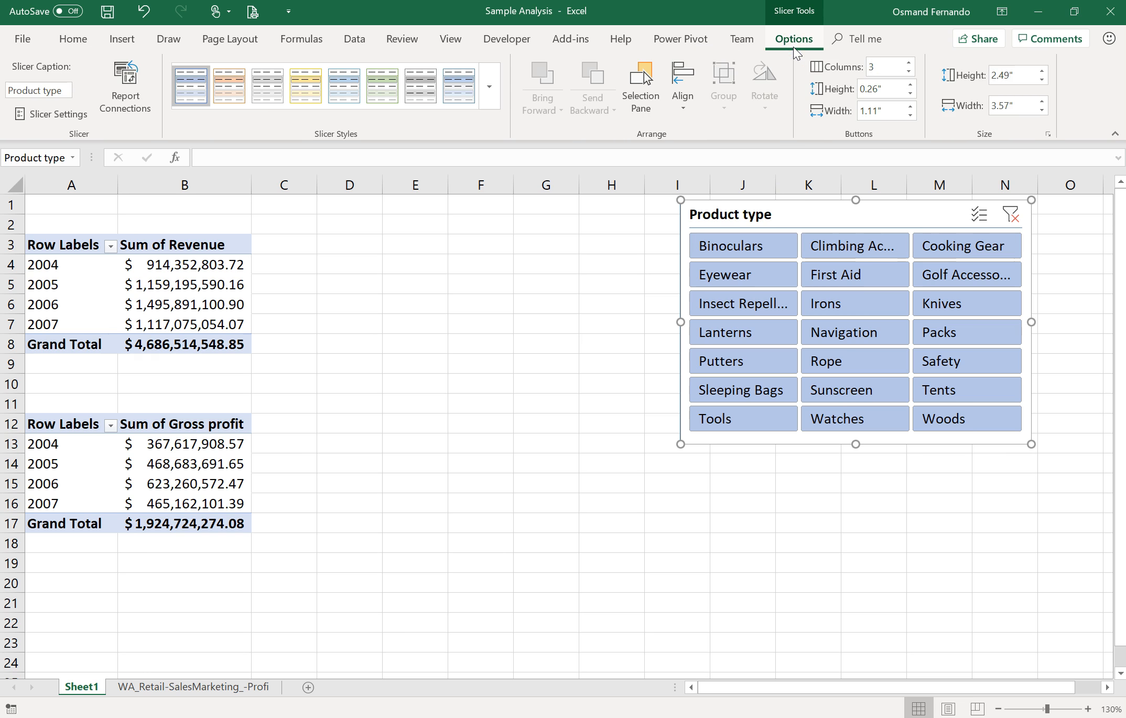
{"action": "left_click", "coordinate": [123, 120]}
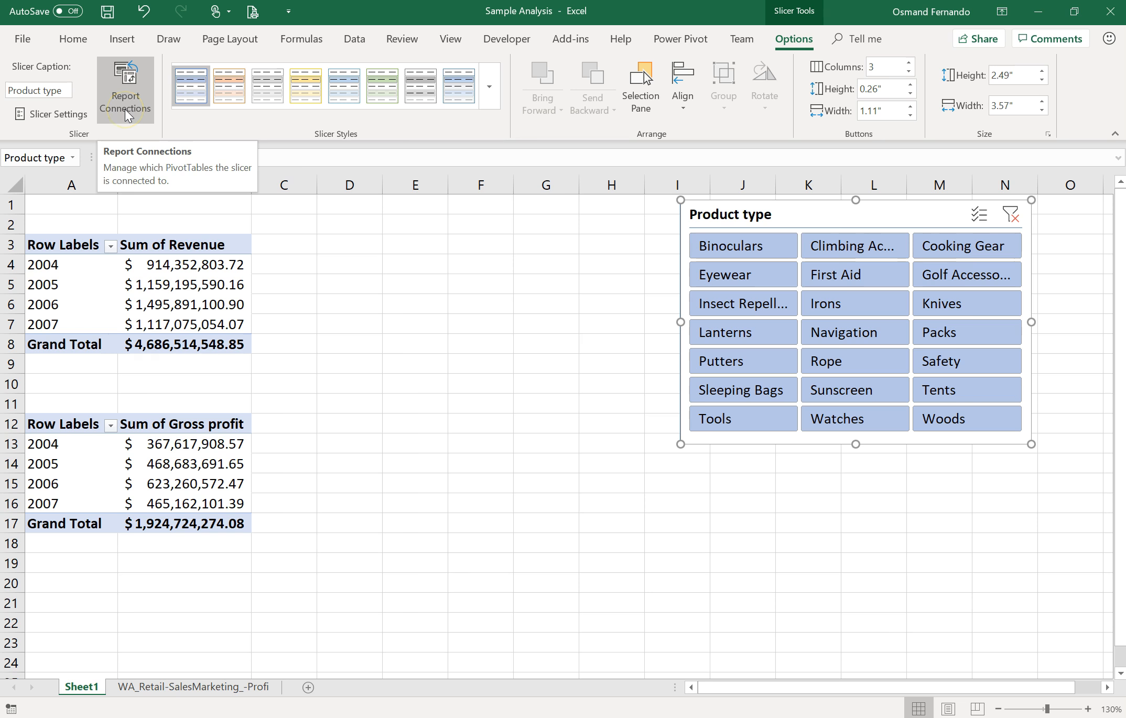
{"action": "left_click", "coordinate": [131, 94]}
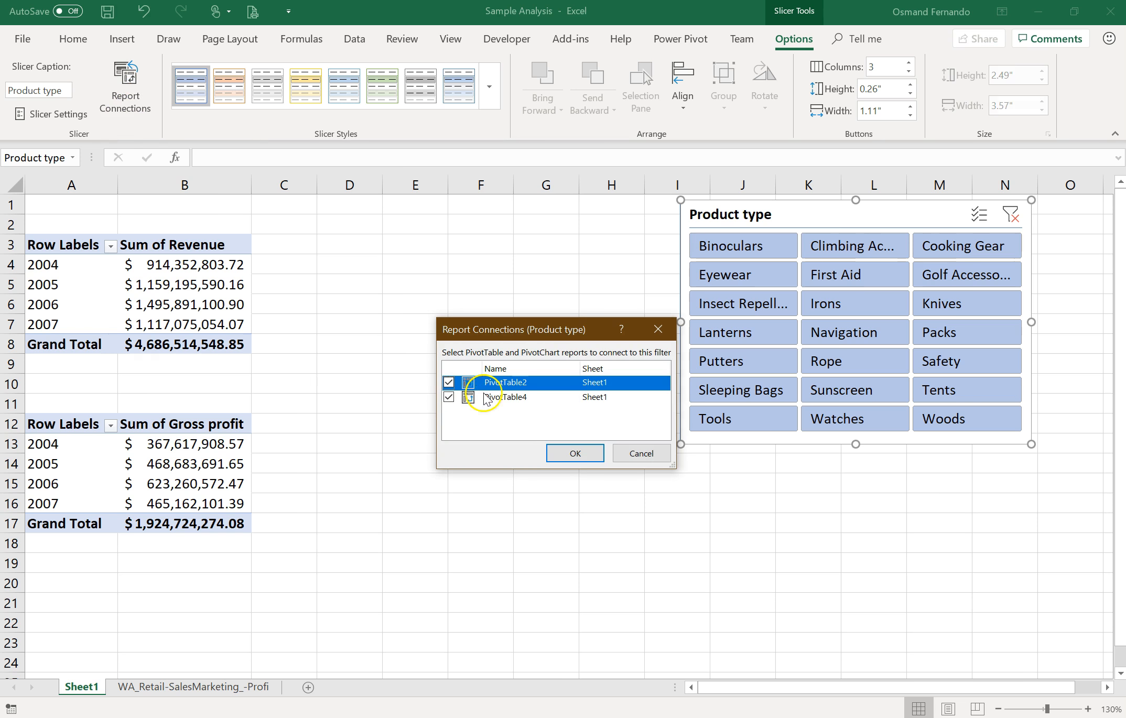
{"action": "left_click_drag", "start_coordinate": [517, 330], "coordinate": [478, 240]}
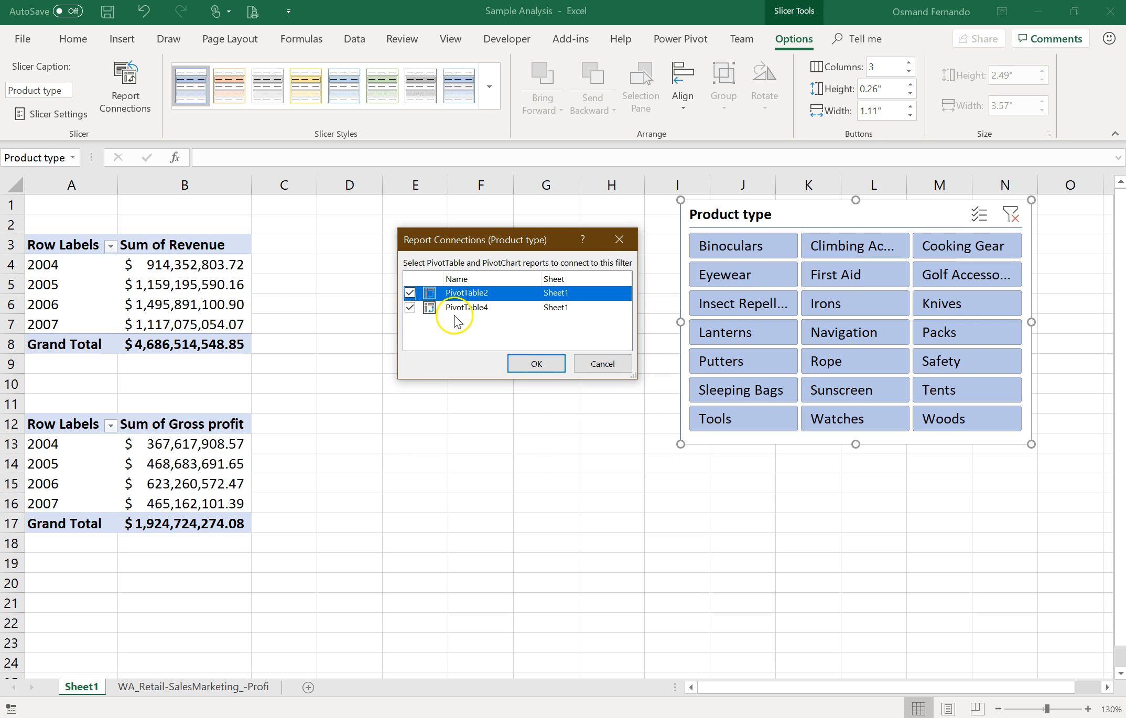
{"action": "left_click", "coordinate": [410, 307]}
{"action": "left_click", "coordinate": [531, 367]}
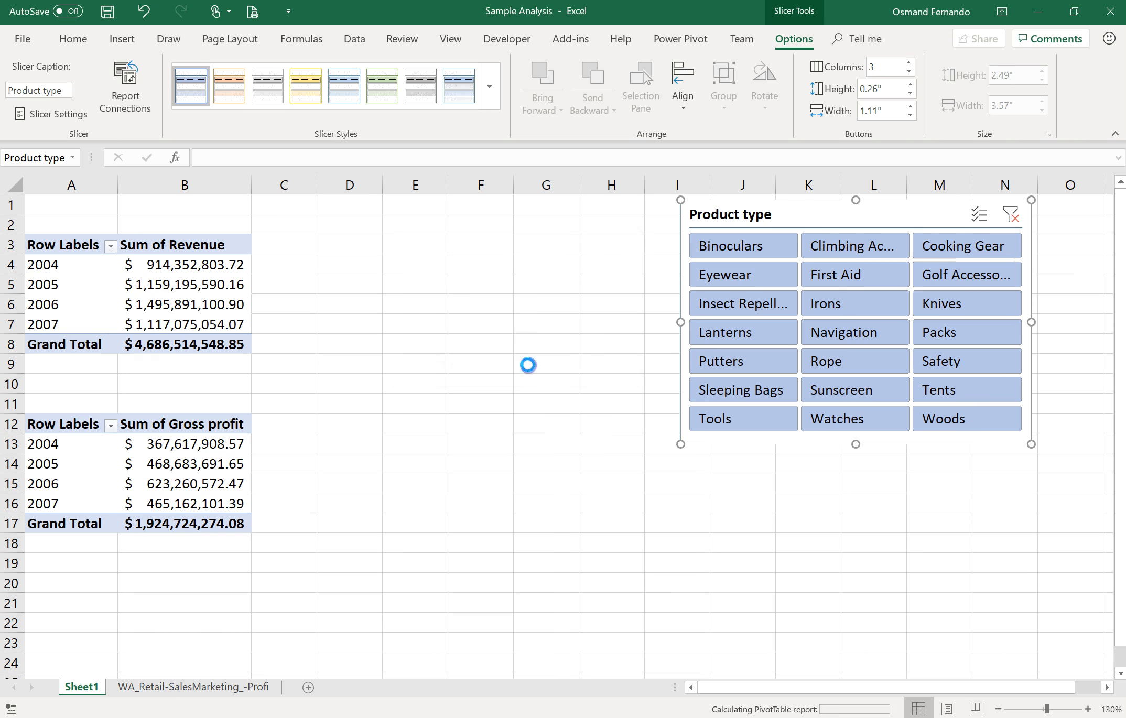
Step: Filter the revenue pivot table by Knives using the slicer
{"action": "left_click", "coordinate": [611, 347]}
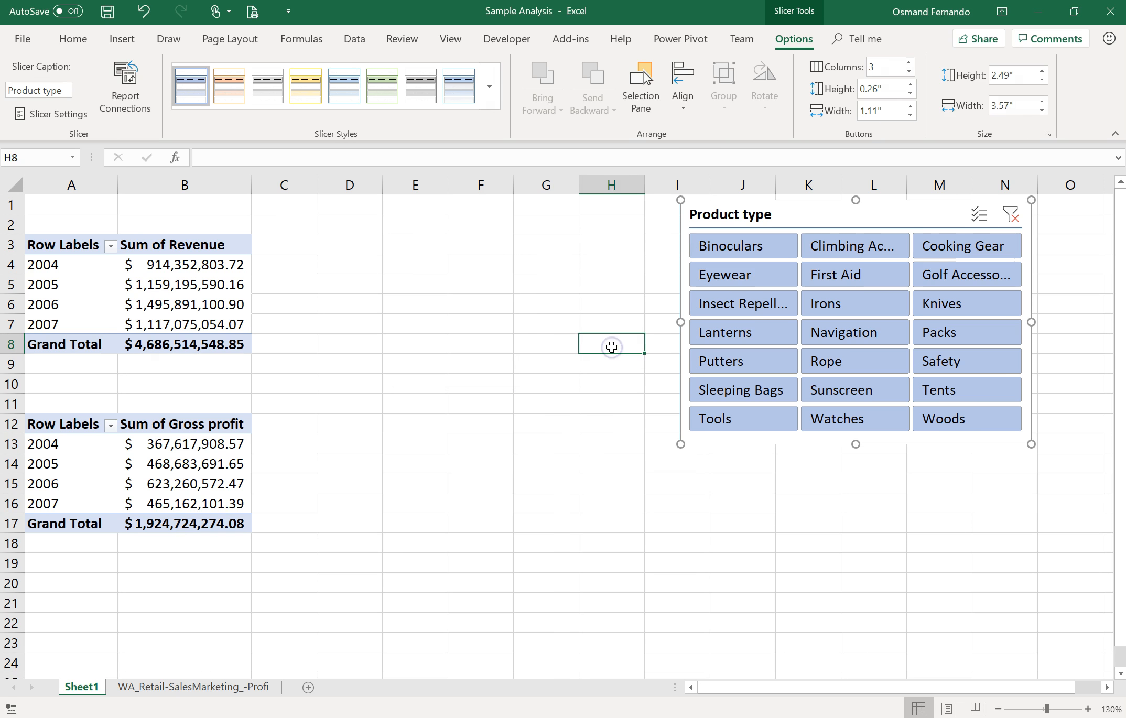
{"action": "left_click", "coordinate": [955, 305]}
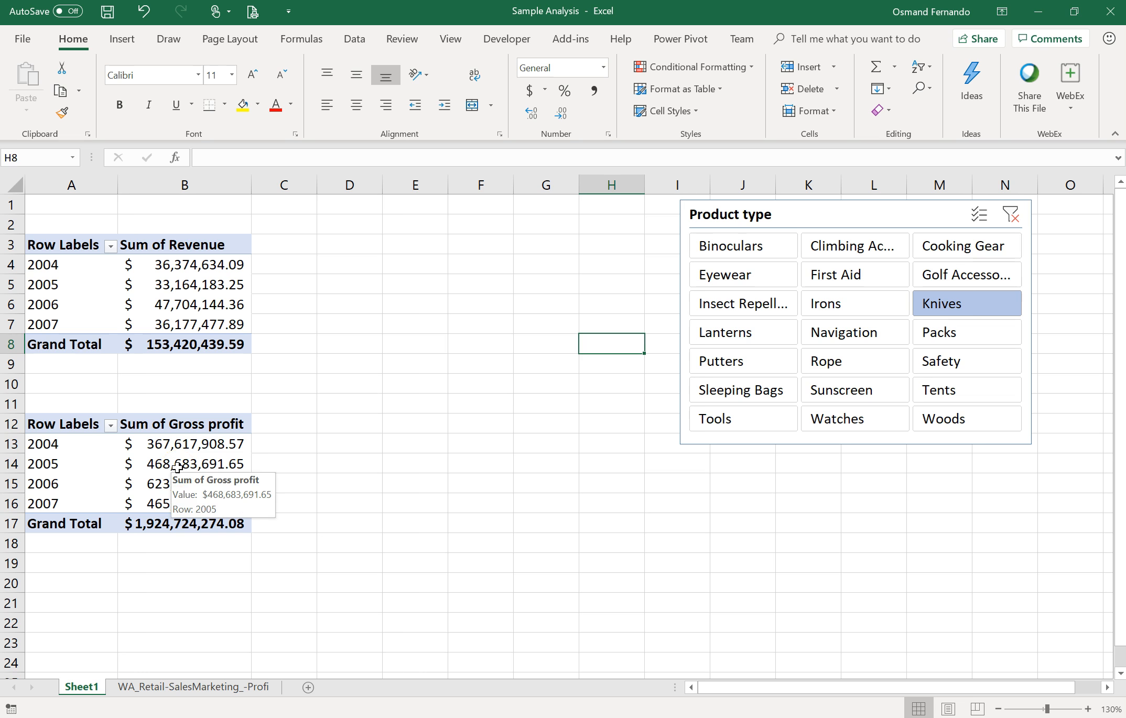
Step: Filter the revenue pivot table by First Aid with the slicer and autofit column B's width
{"action": "left_click", "coordinate": [825, 278]}
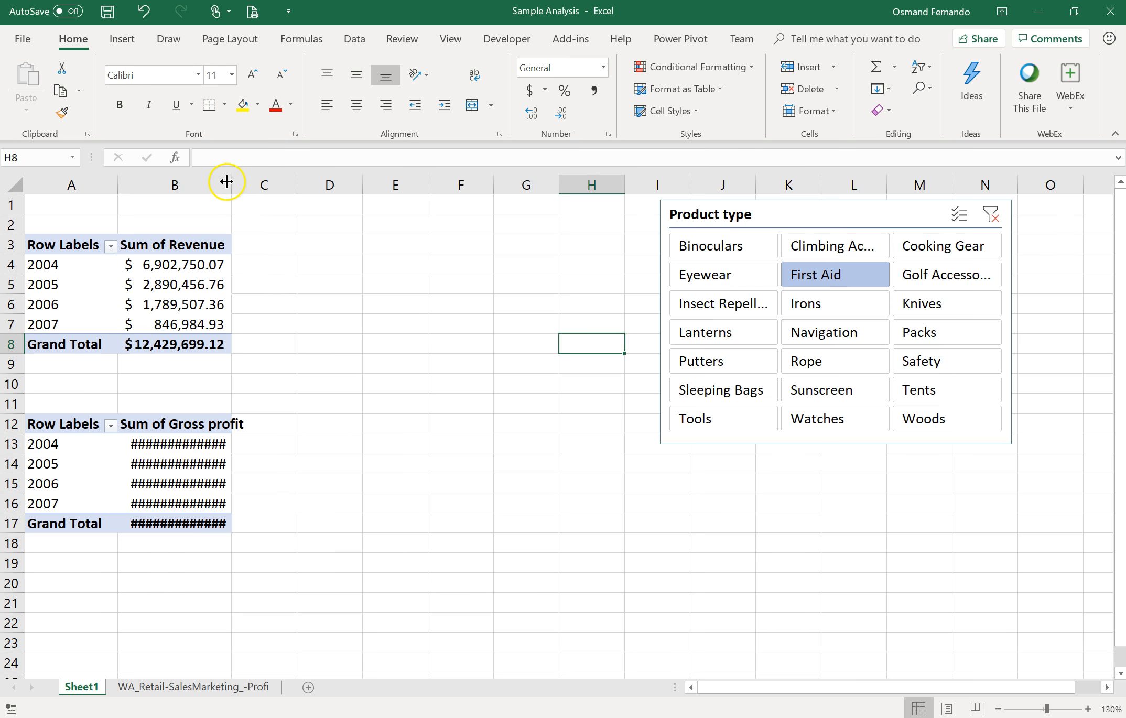
{"action": "double_click", "coordinate": [227, 182]}
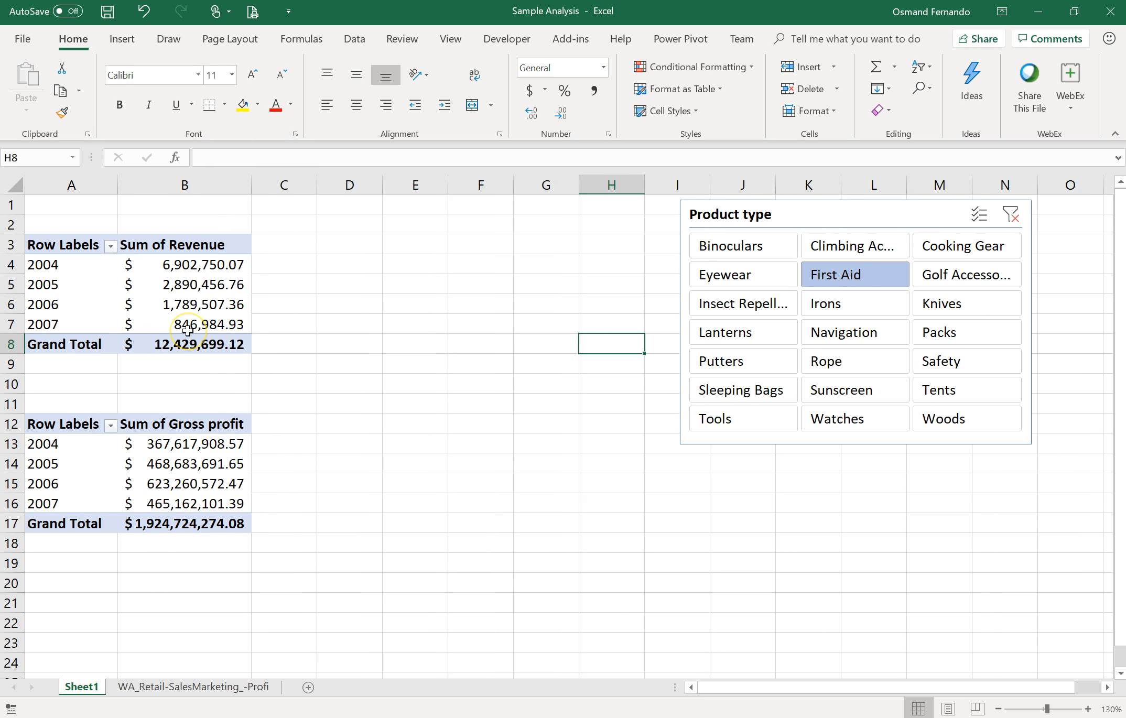
Step: Clear the Product type slicer's filter
{"action": "mouse_move", "coordinate": [188, 330]}
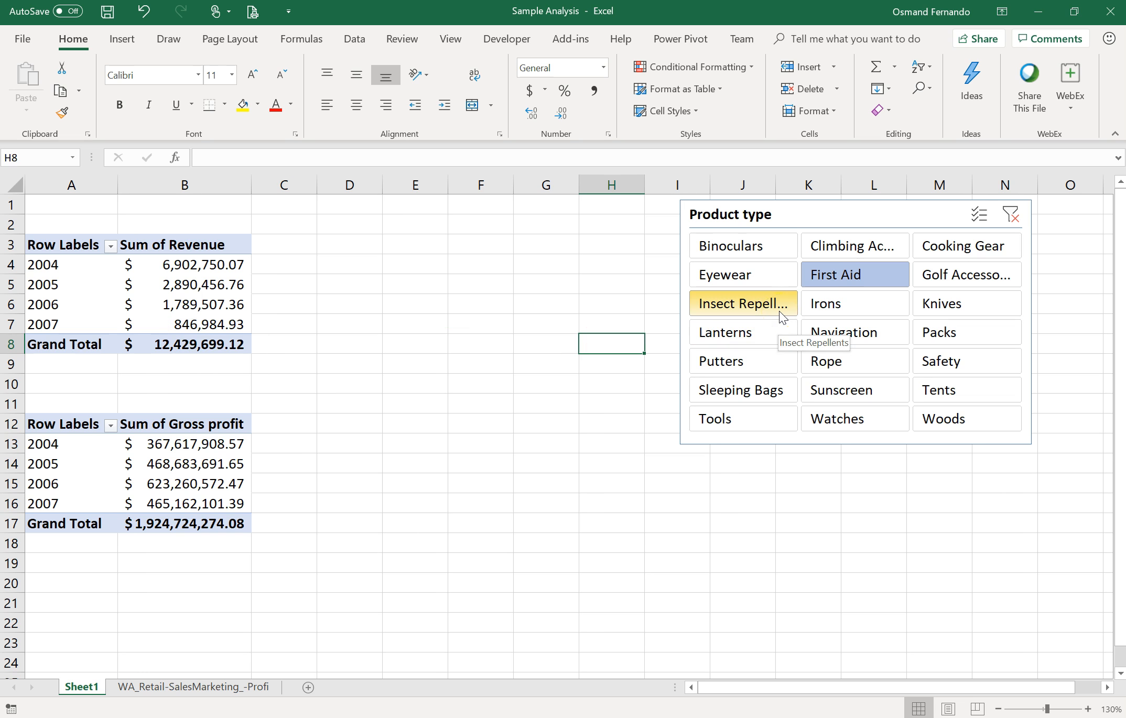
{"action": "left_click", "coordinate": [766, 315]}
{"action": "left_click", "coordinate": [1012, 215]}
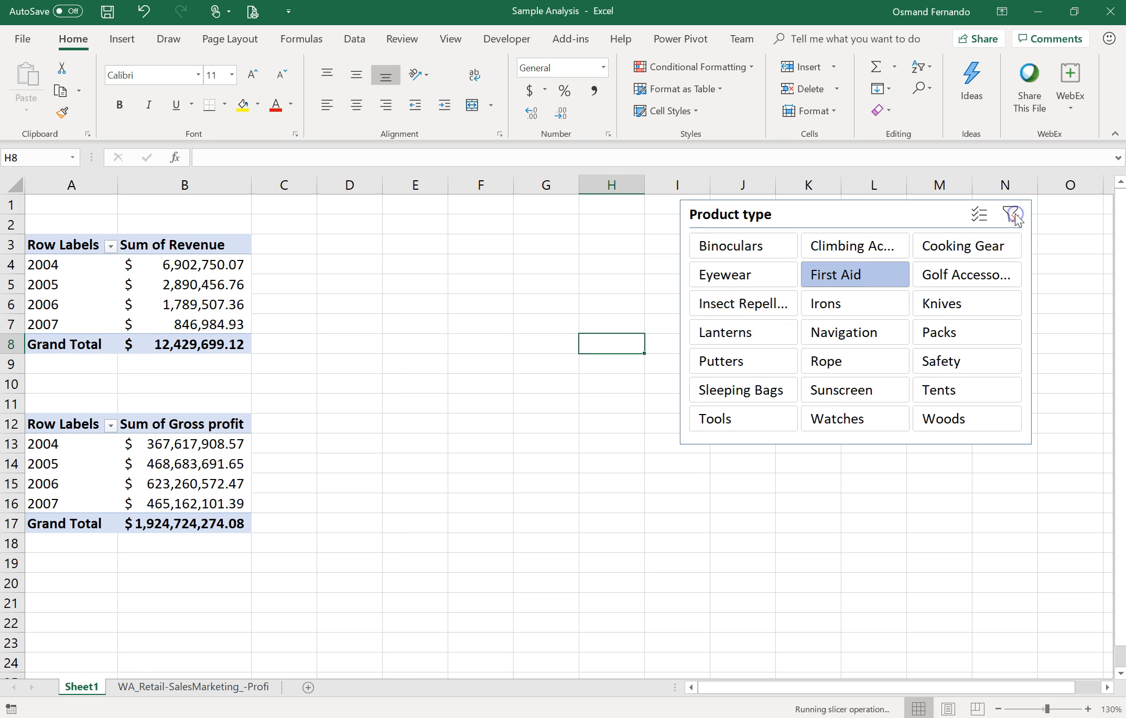
Step: Open the slicer's Report Connections and reconnect PivotTable4 so both pivot tables are linked
{"action": "left_click", "coordinate": [792, 214]}
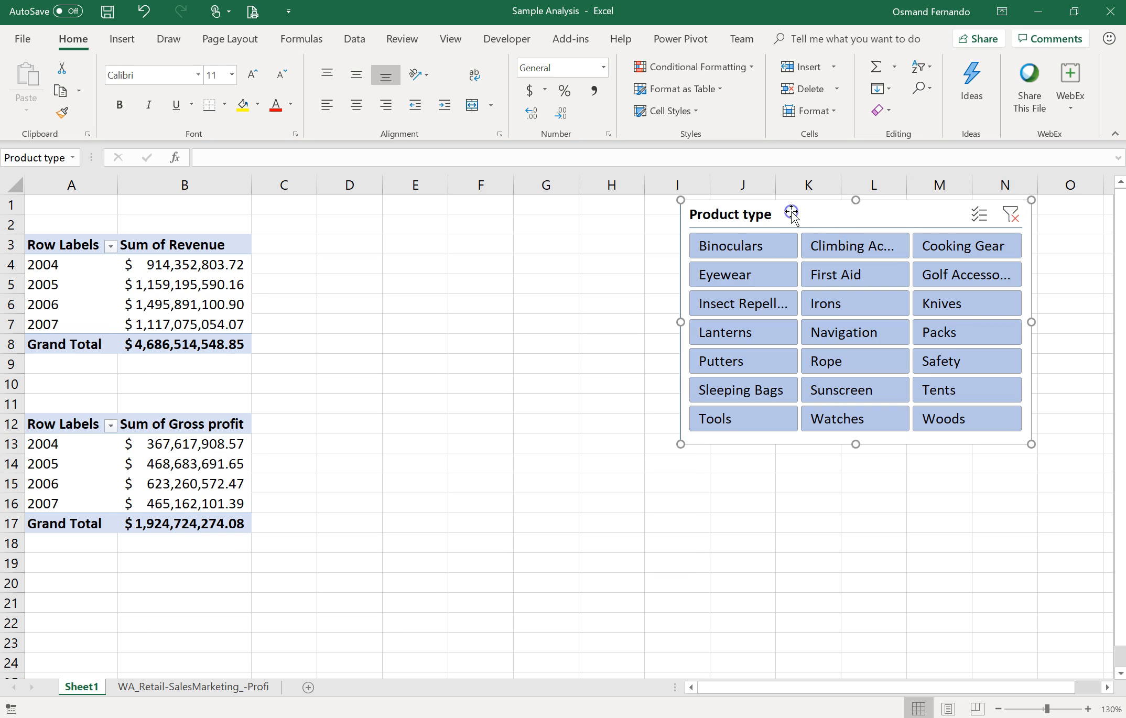
{"action": "left_click", "coordinate": [792, 38]}
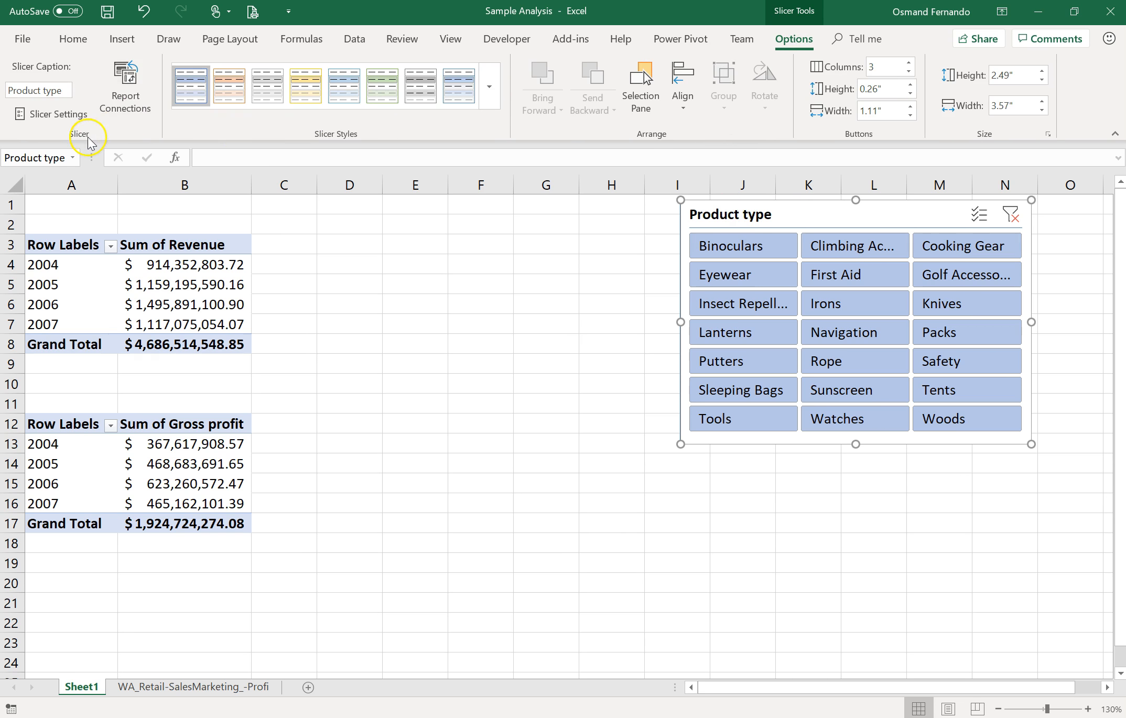
{"action": "left_click", "coordinate": [124, 110]}
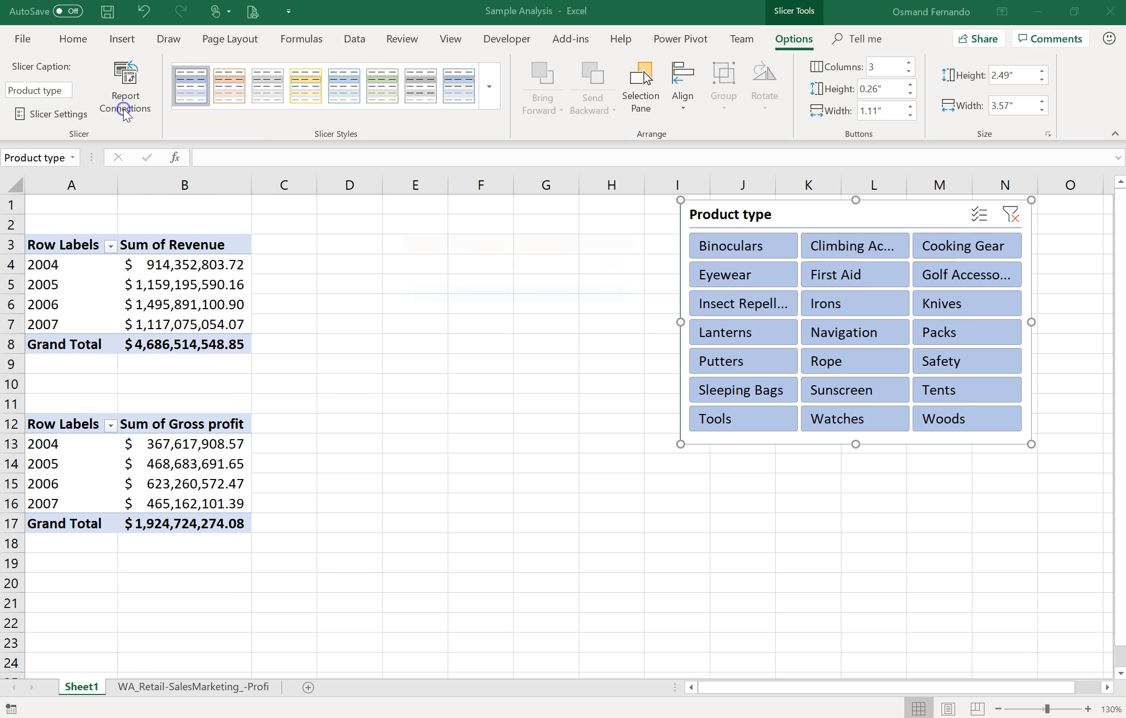
{"action": "left_click", "coordinate": [411, 308]}
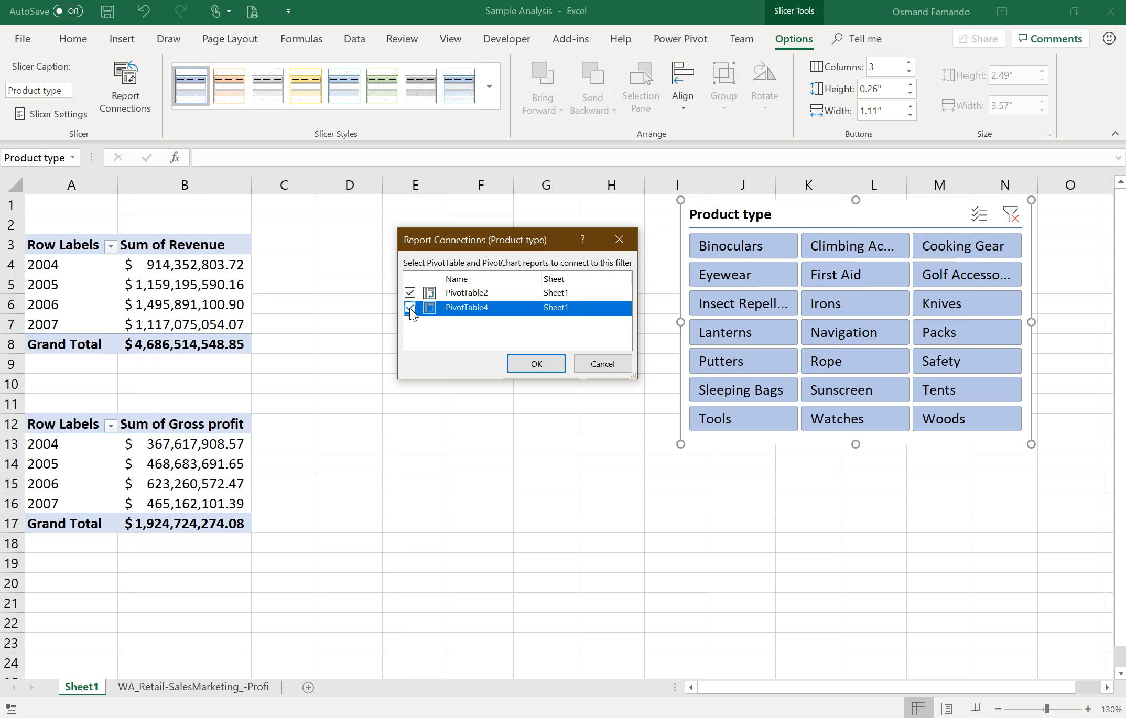
{"action": "left_click", "coordinate": [528, 363]}
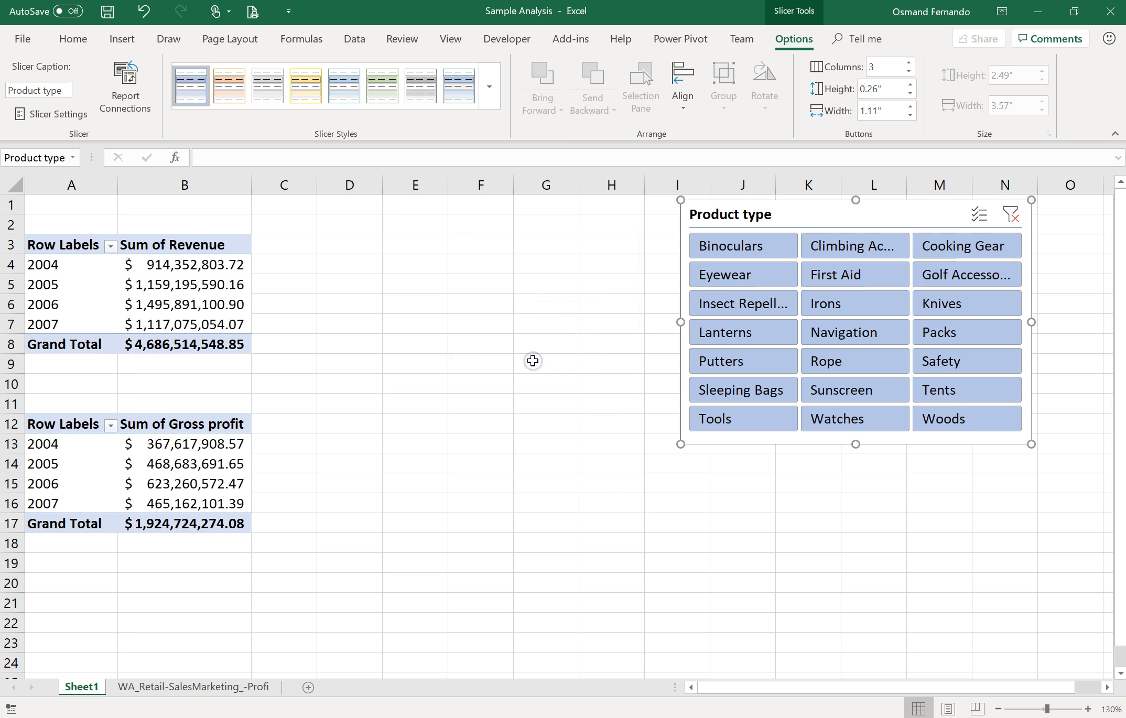
Step: Filter both pivot tables with the slicer, first by Eyewear and then by Lanterns
{"action": "left_click", "coordinate": [742, 277]}
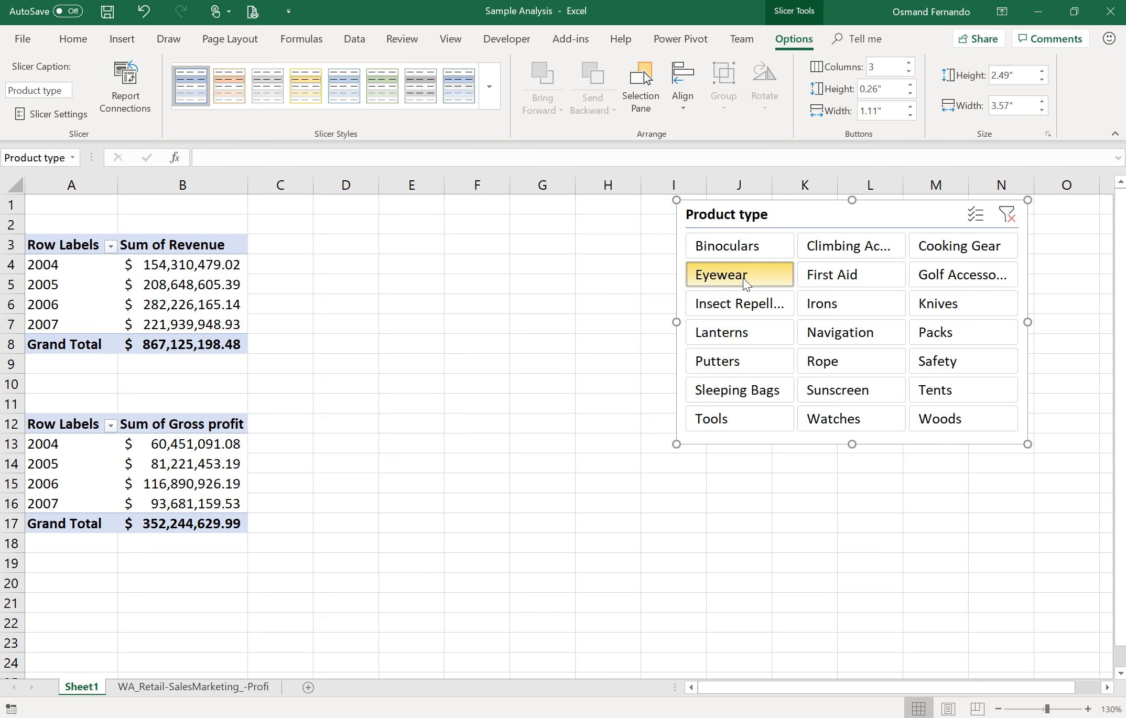
{"action": "left_click", "coordinate": [754, 328]}
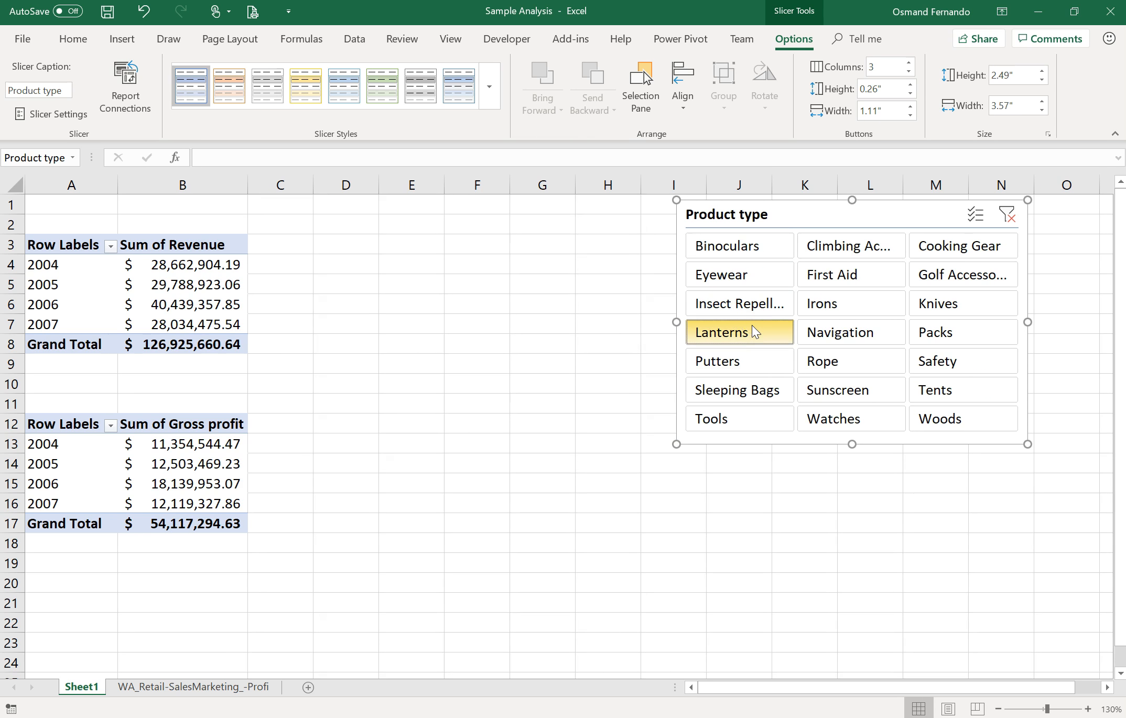